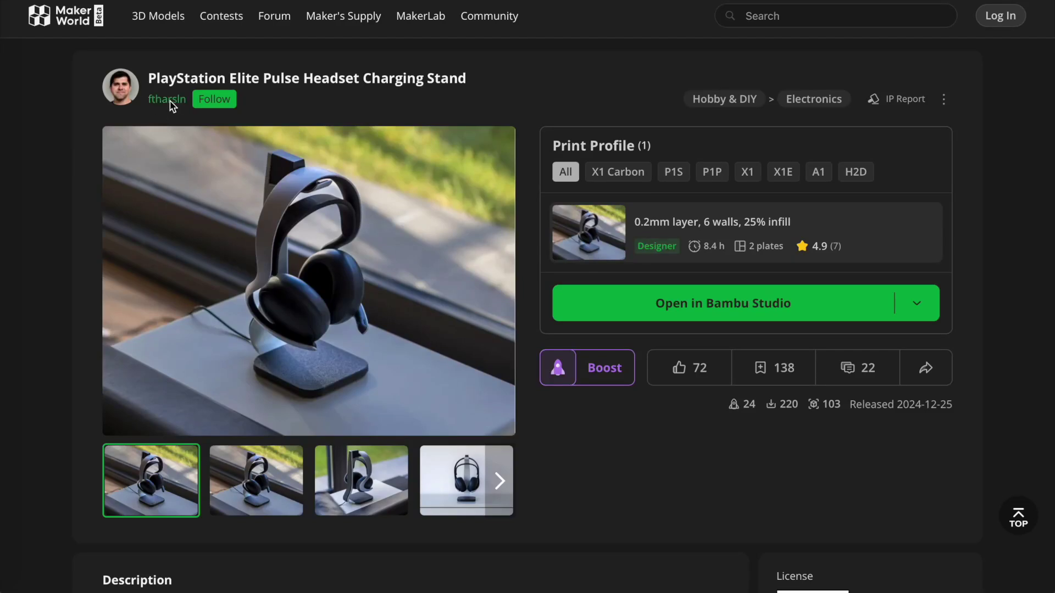
- View another photo of the PlayStation Elite Pulse headset stand on MakerWorld
mouse_move(170, 102)
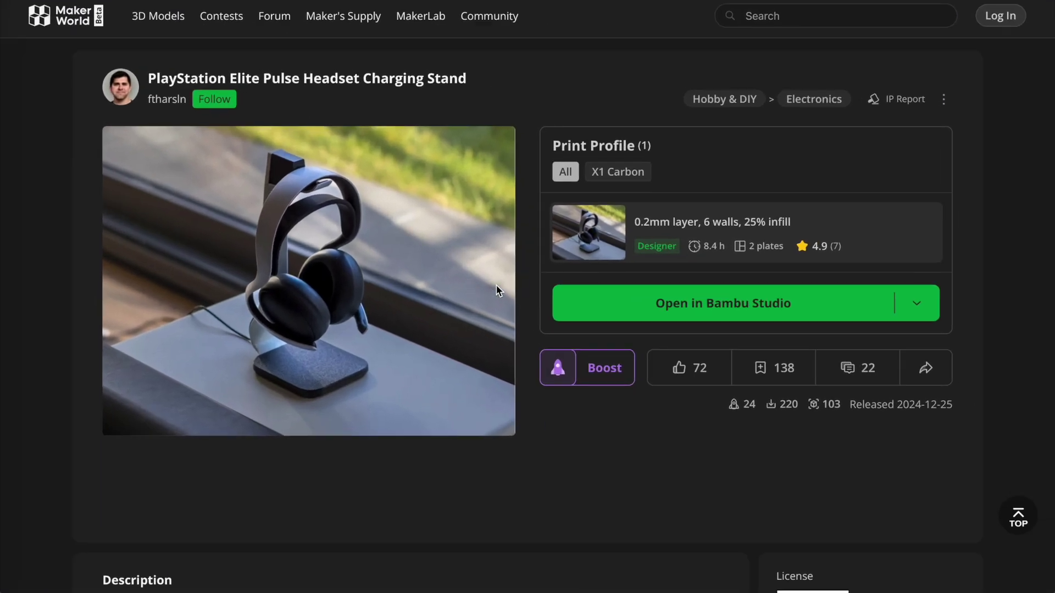
click(266, 483)
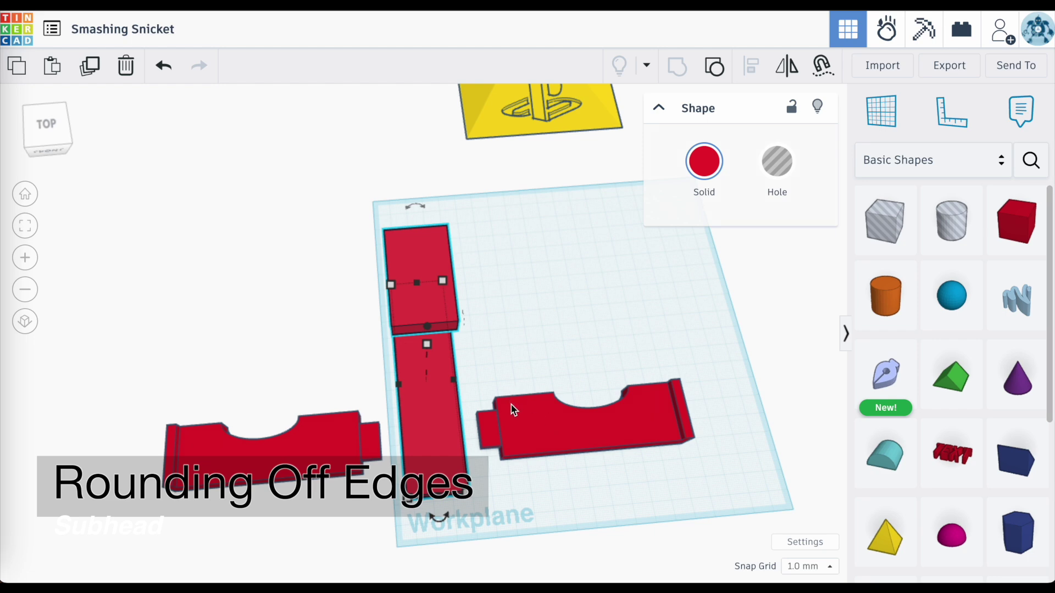
- Clear the selection, then orbit and zoom around the red stand parts to frame the rectangular base
click(507, 321)
scroll(550, 384, up, 5)
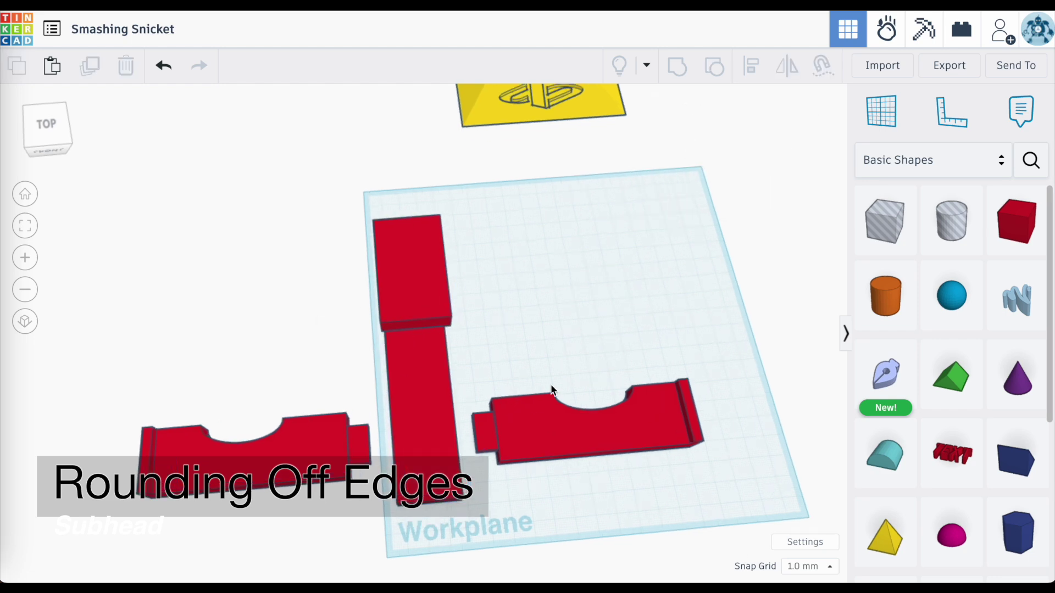
scroll(551, 384, down, 3)
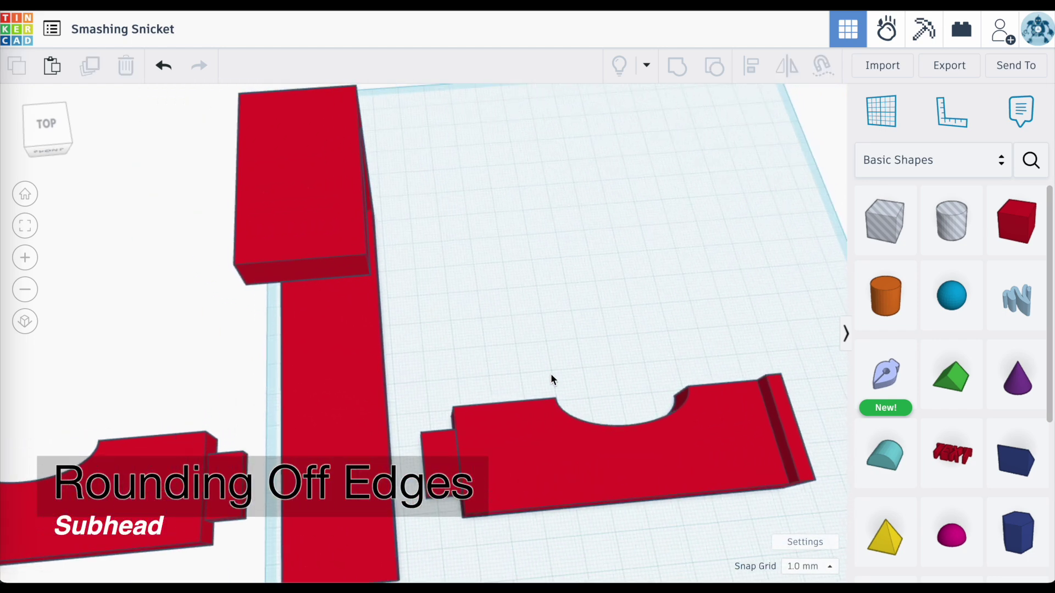
right_drag(551, 384, 551, 331)
scroll(551, 336, up, 2)
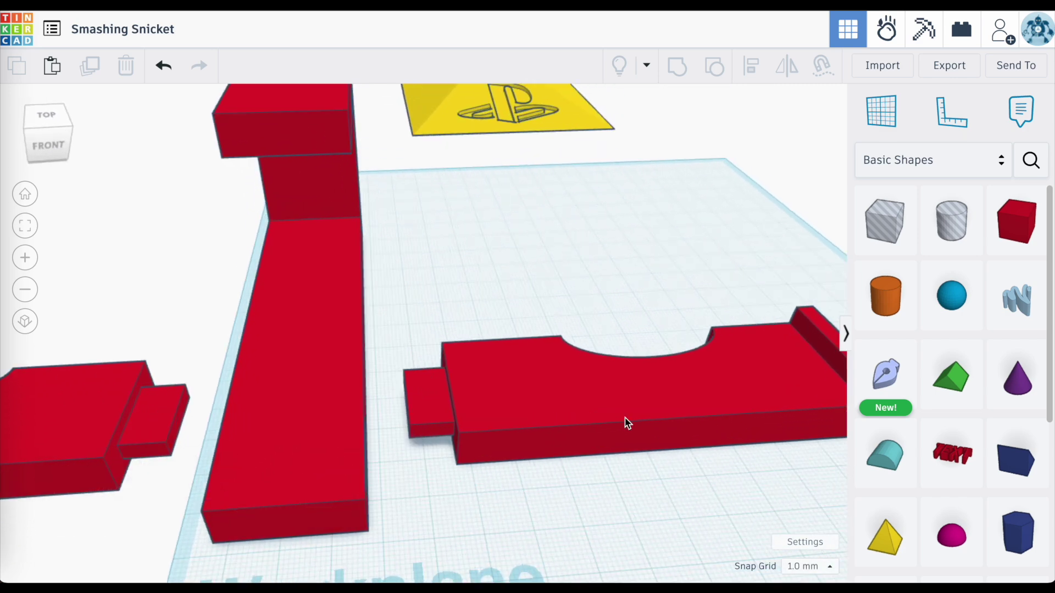
right_drag(628, 423, 675, 399)
scroll(659, 369, up, 2)
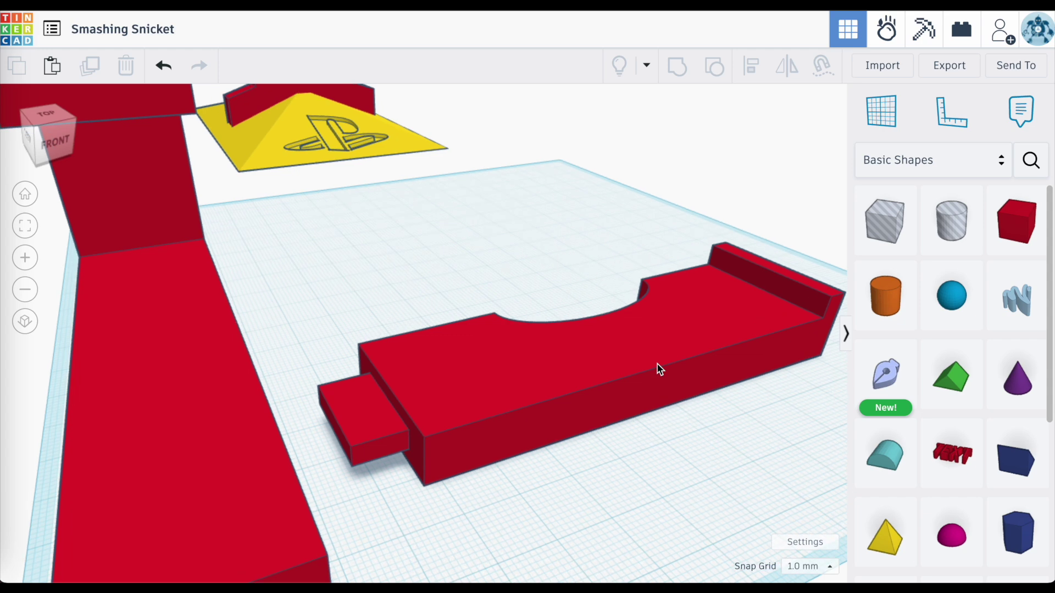
scroll(636, 370, up, 3)
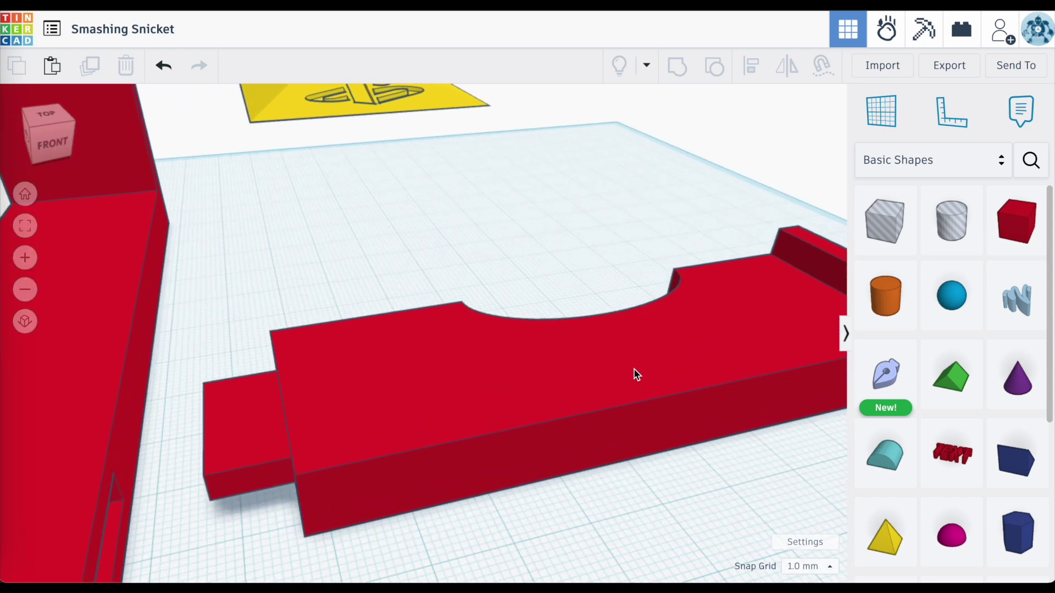
scroll(636, 374, down, 3)
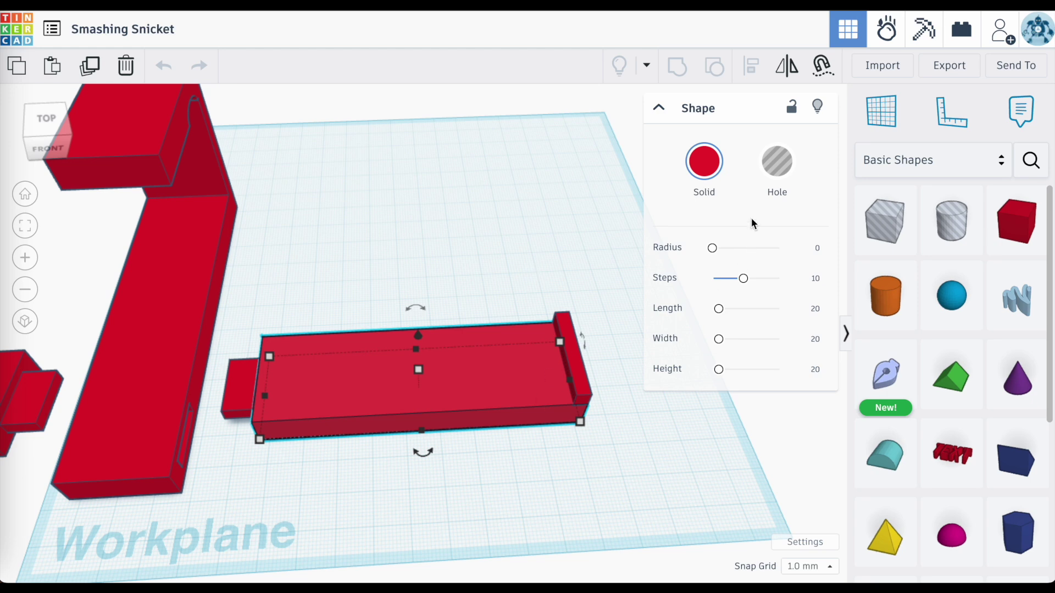
- Set the base piece's edge radius to 2 in the Shape panel, after first trying 1
scroll(461, 285, up, 4)
right_drag(461, 285, 472, 246)
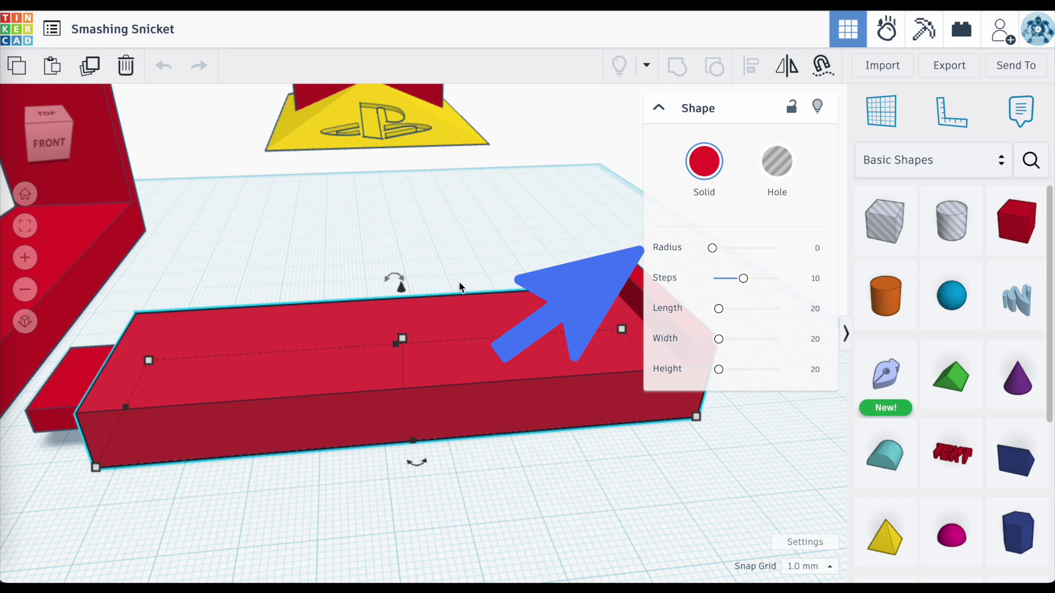
right_drag(460, 282, 529, 292)
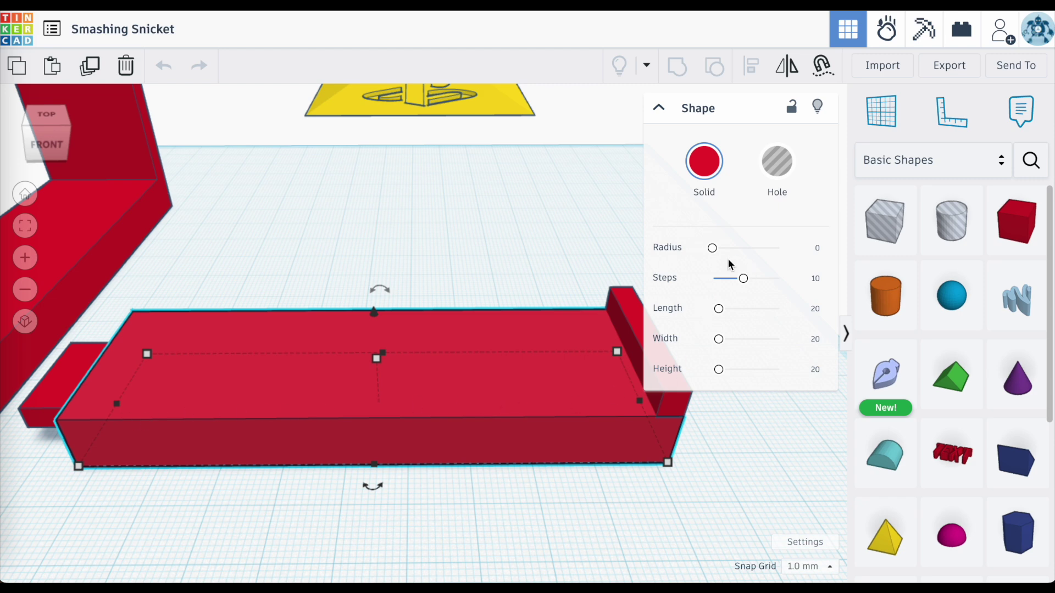
click(713, 248)
text(1)
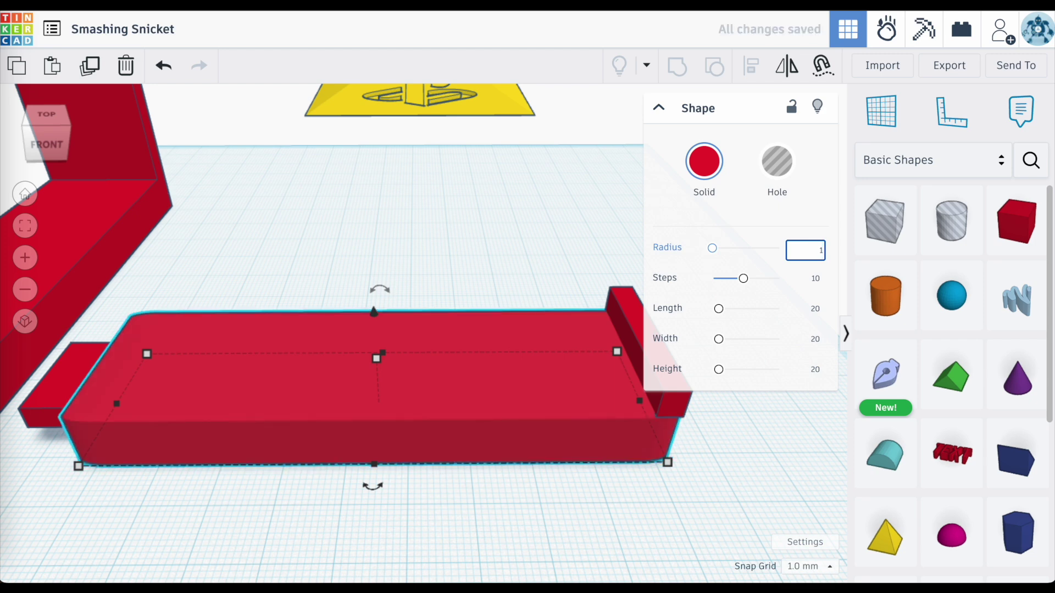
scroll(451, 337, up, 4)
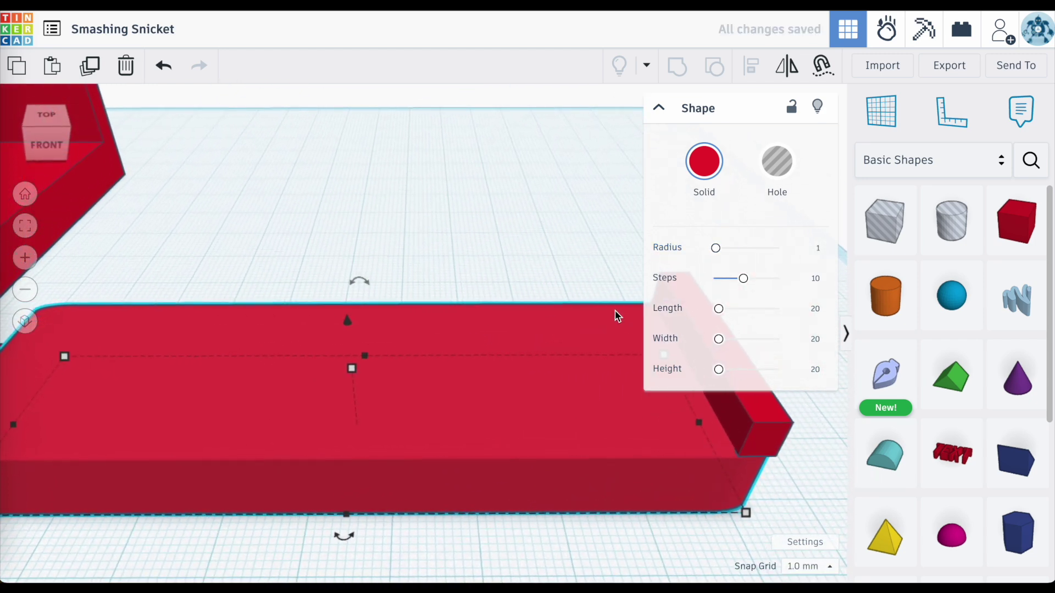
click(812, 248)
text(2)
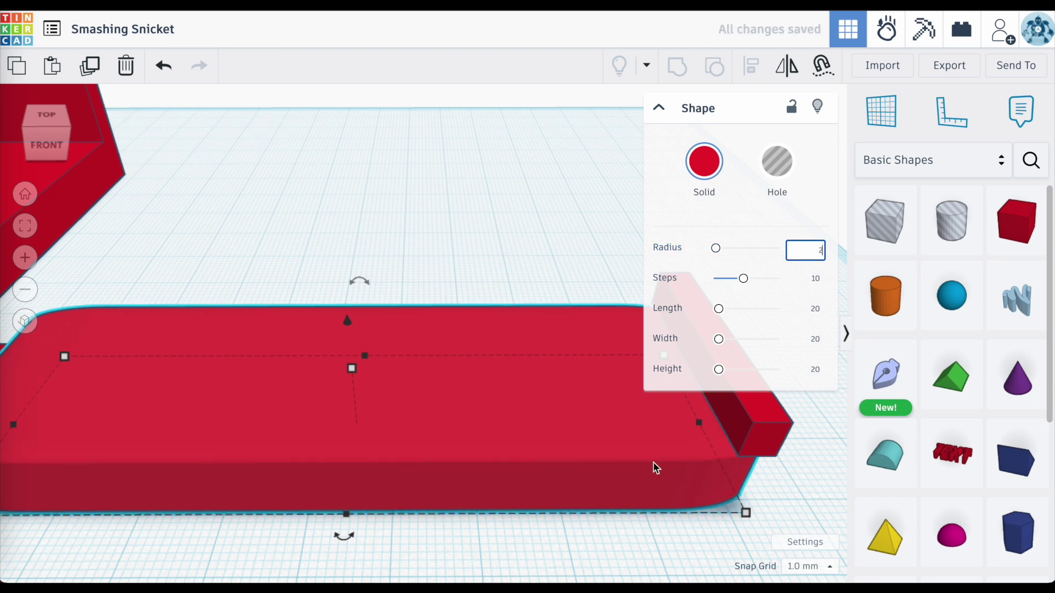
- Zoom in and out to inspect the base's newly rounded edges
scroll(680, 456, down, 1)
scroll(681, 454, up, 1)
scroll(652, 461, down, 1)
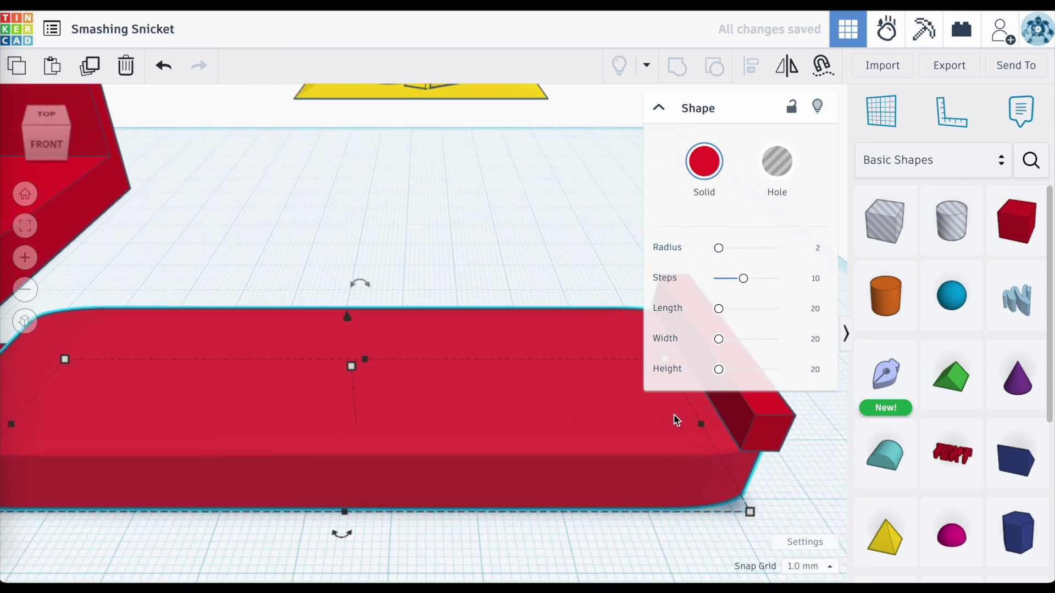
scroll(471, 420, down, 3)
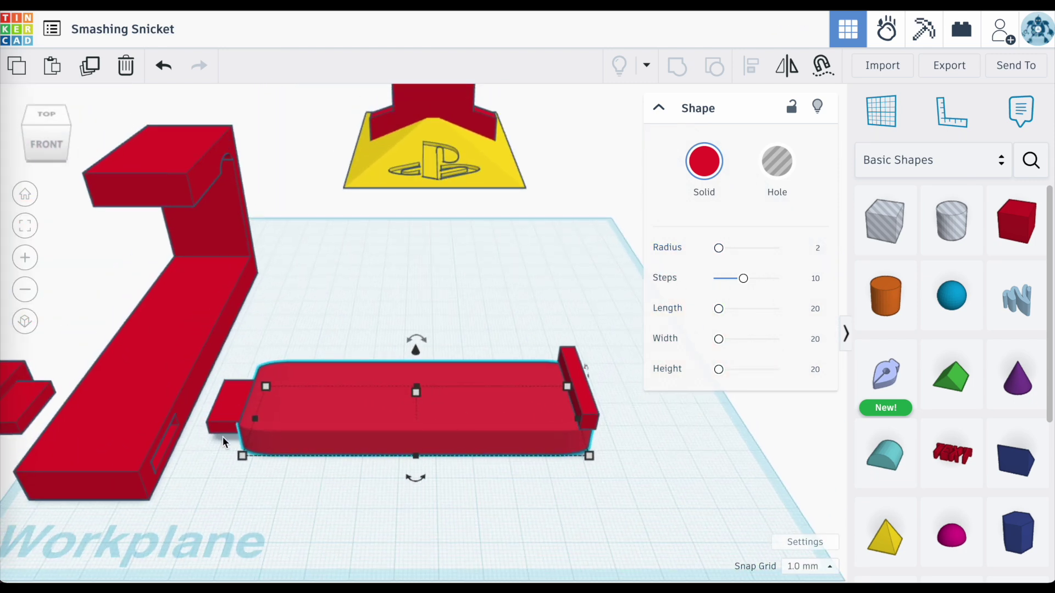
scroll(223, 437, up, 1)
scroll(222, 437, up, 1)
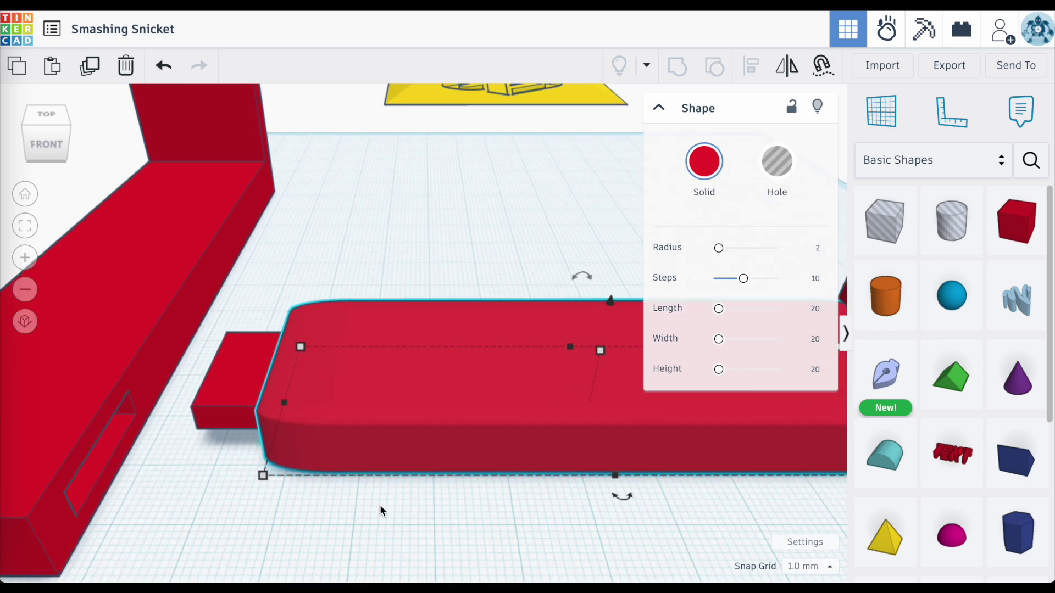
scroll(380, 504, up, 1)
scroll(381, 506, down, 2)
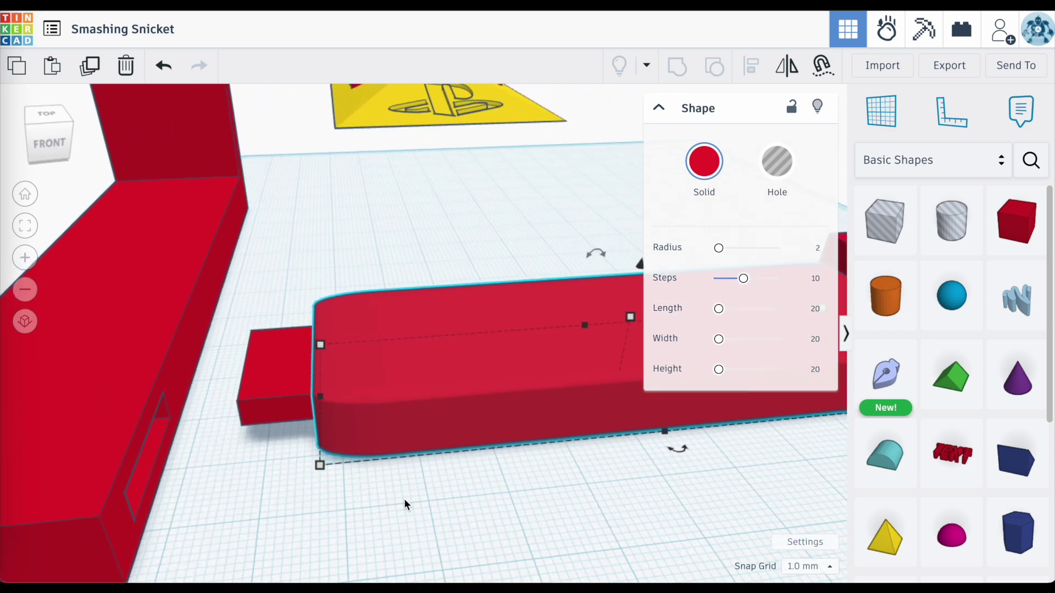
scroll(404, 501, down, 2)
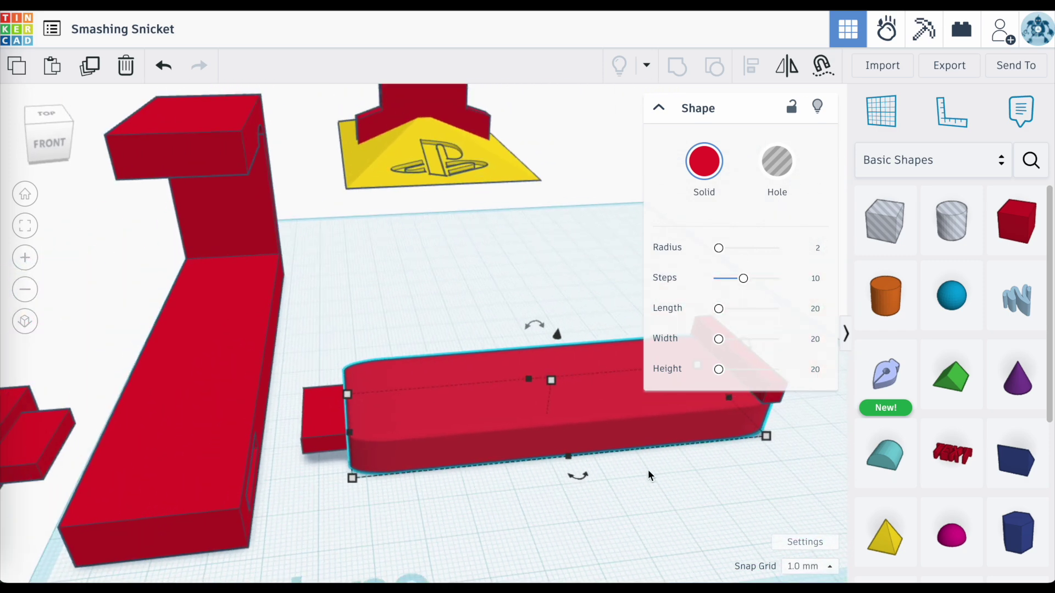
scroll(367, 447, up, 3)
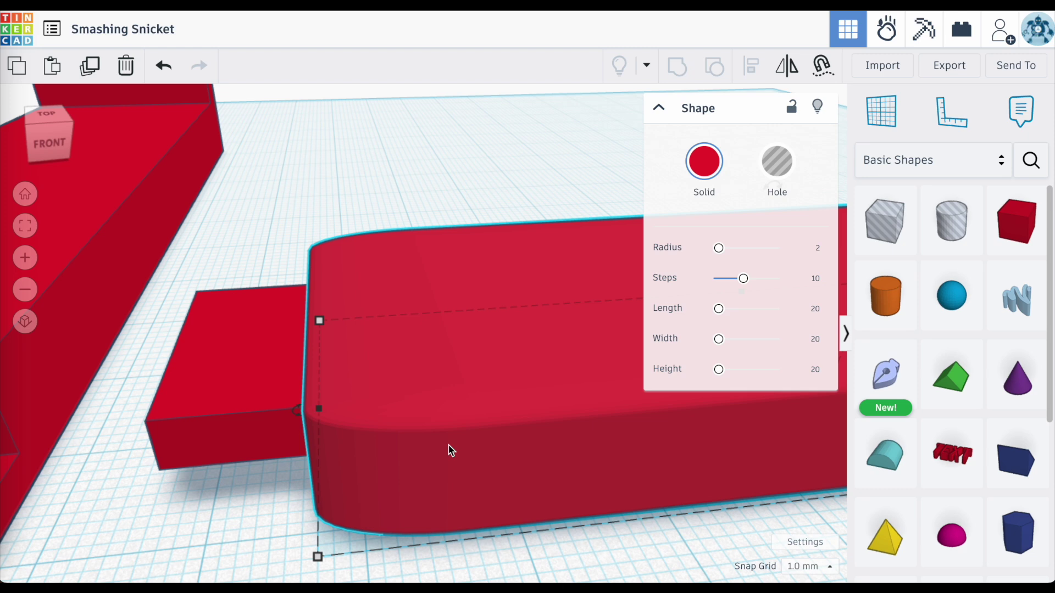
- Add a 20 mm box beside the base and round its edges with radius 2
scroll(450, 448, down, 4)
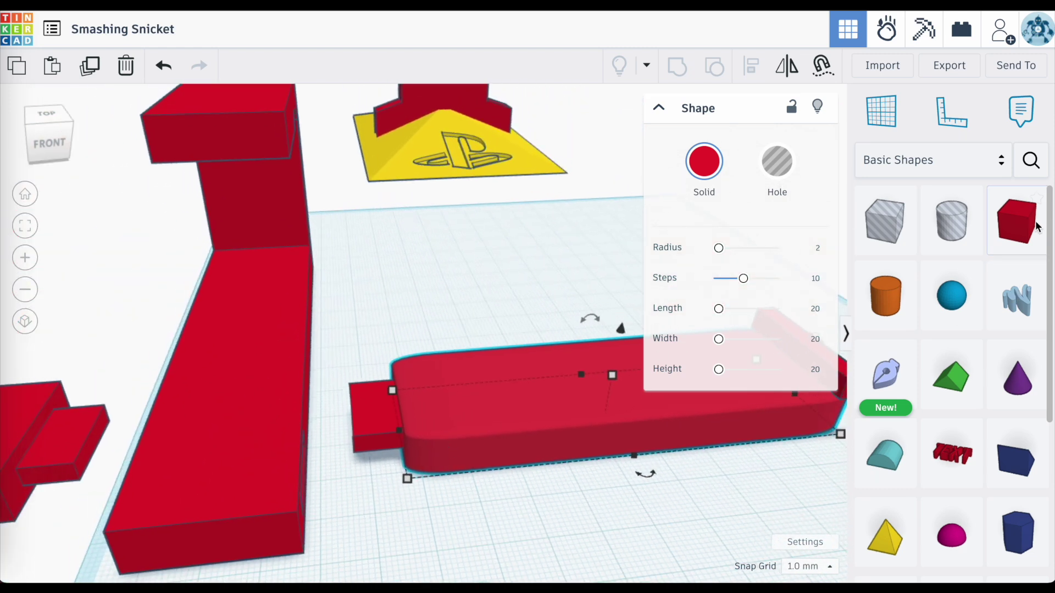
drag(1023, 231, 431, 556)
scroll(493, 529, down, 2)
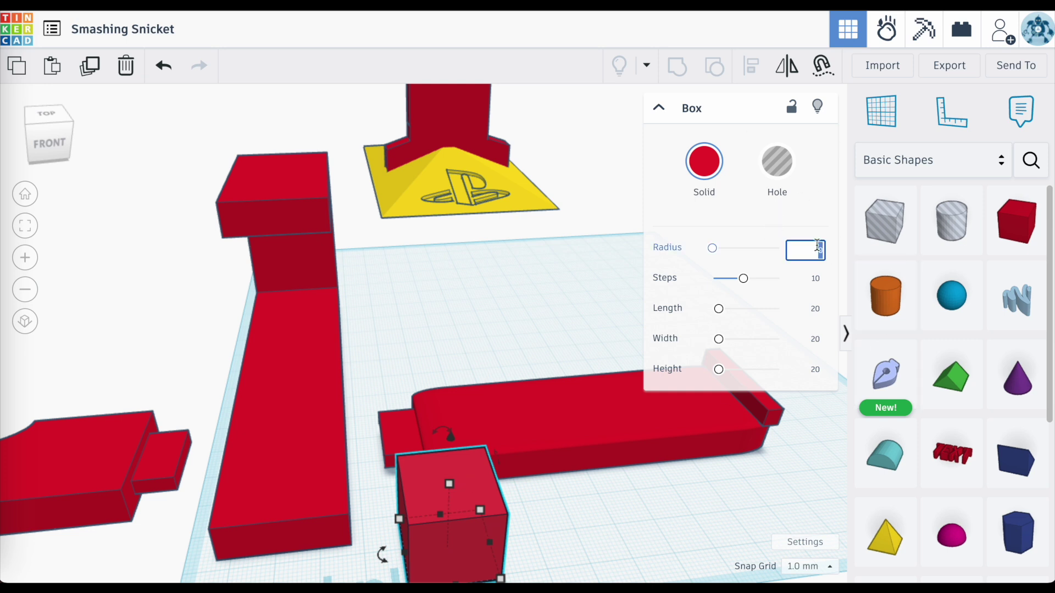
text(2)
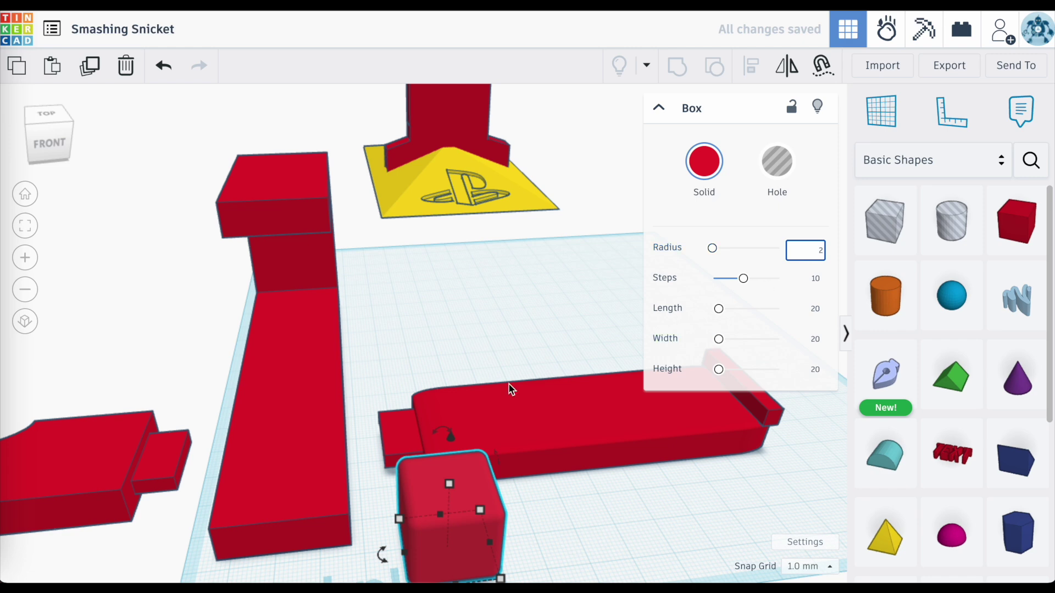
scroll(447, 483, up, 2)
right_drag(445, 487, 473, 465)
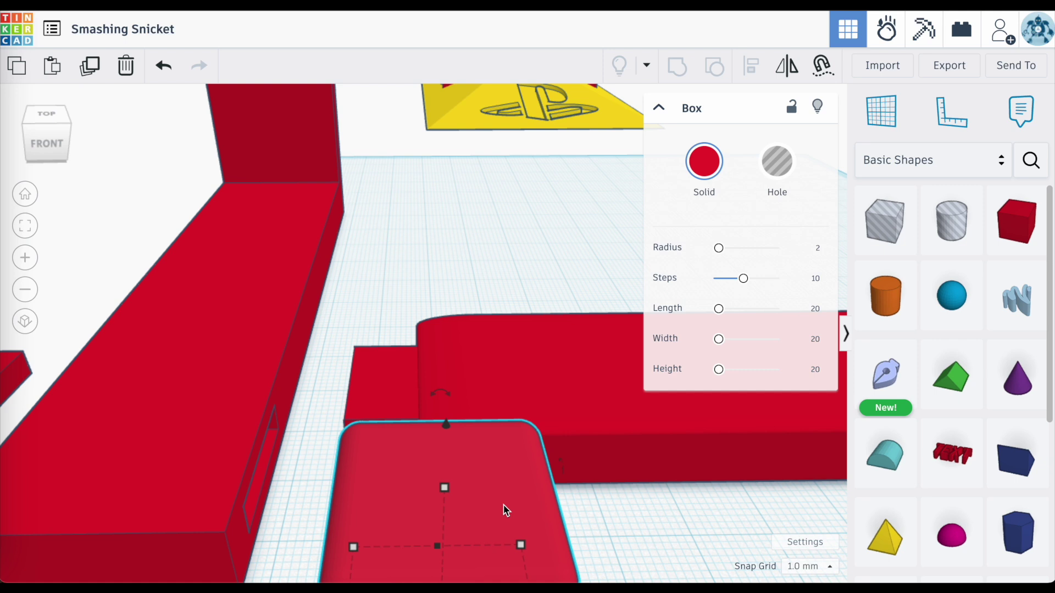
- Shift the rounded box right, try stretching it wider, undo, and compare it with the base bar
drag(502, 506, 587, 502)
scroll(585, 527, down, 3)
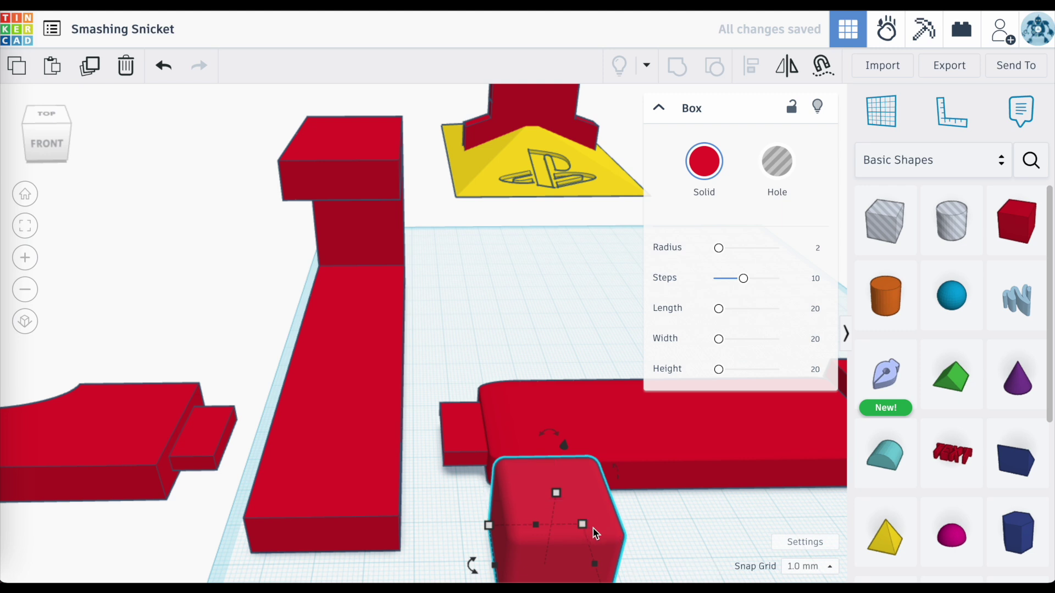
drag(603, 565, 817, 544)
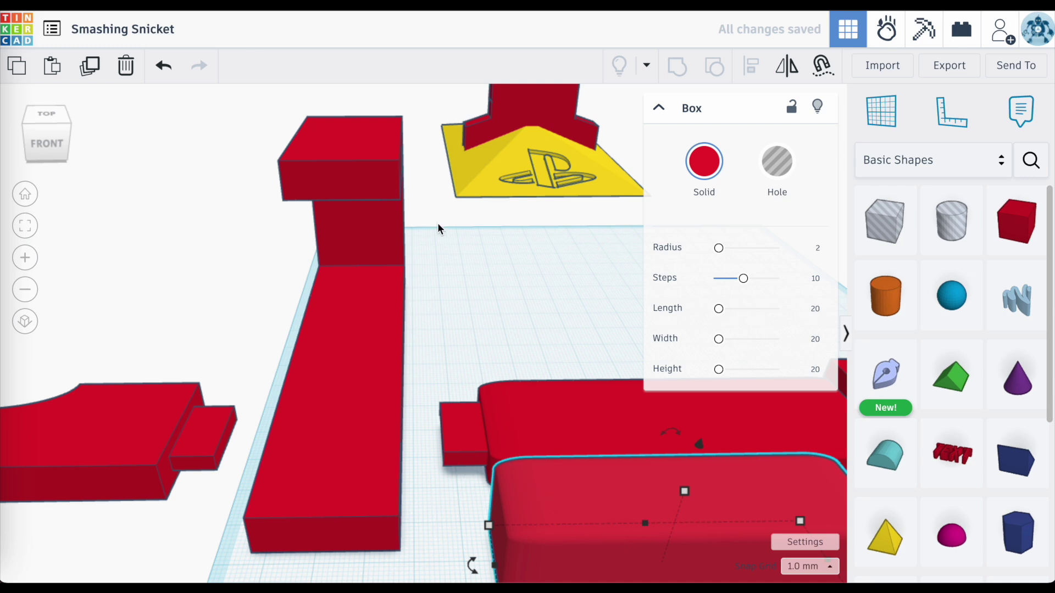
click(163, 67)
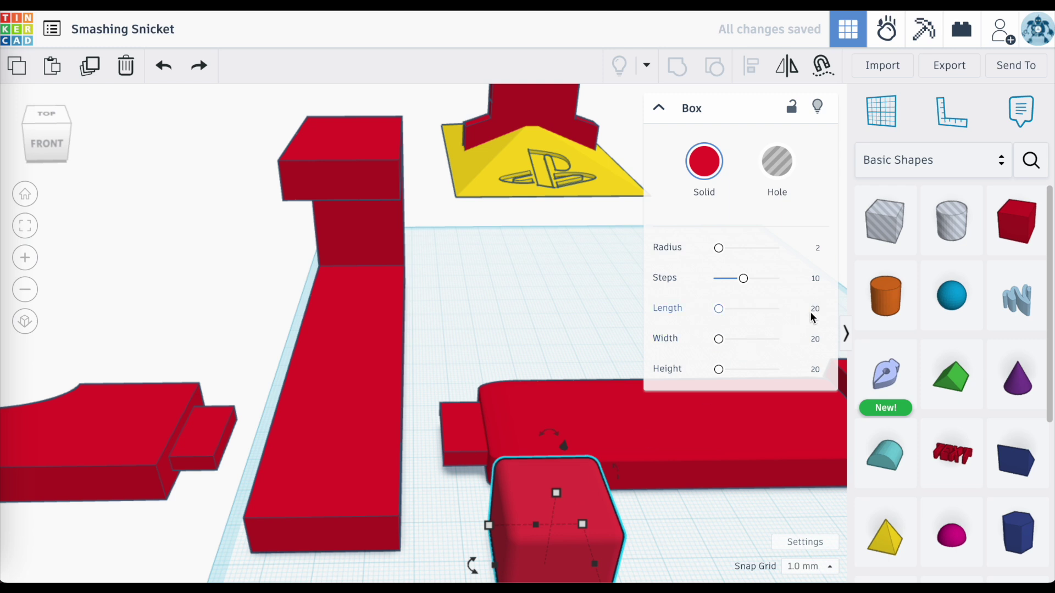
click(604, 429)
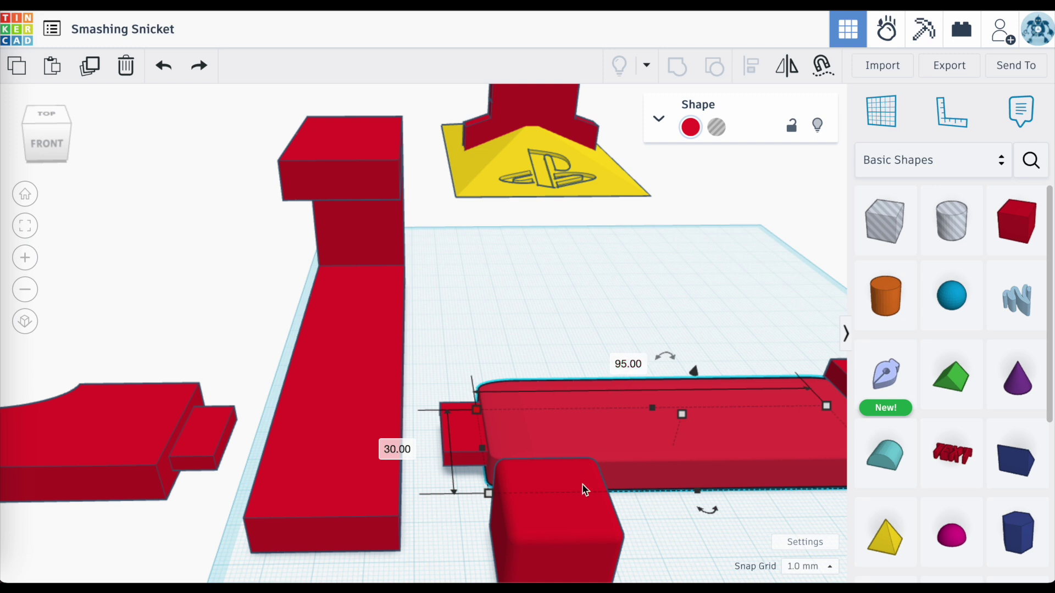
click(582, 503)
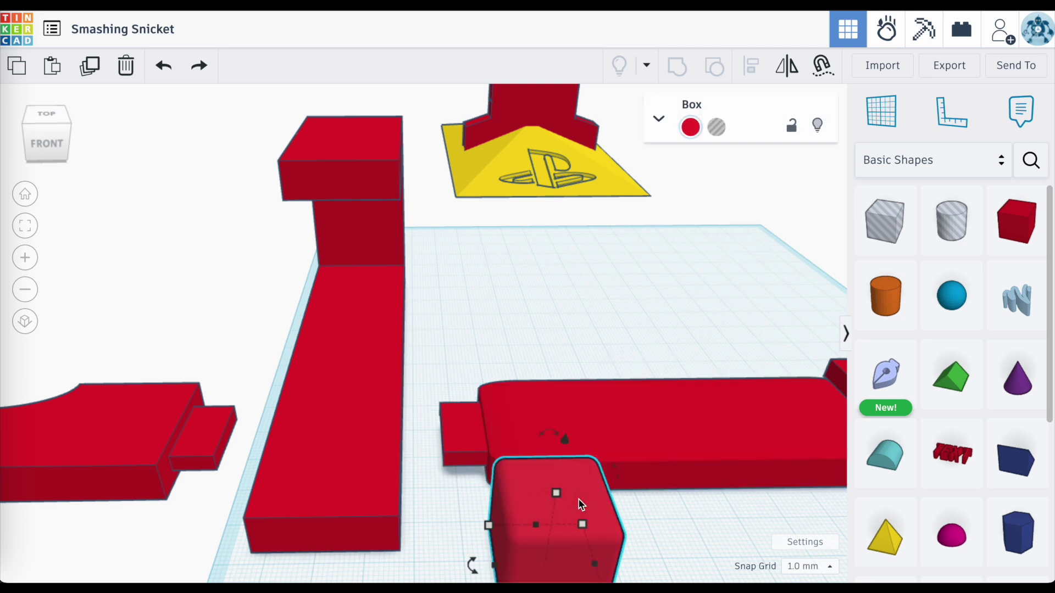
- Set the rounded box's width to 95 mm and slide it against the base piece
click(661, 119)
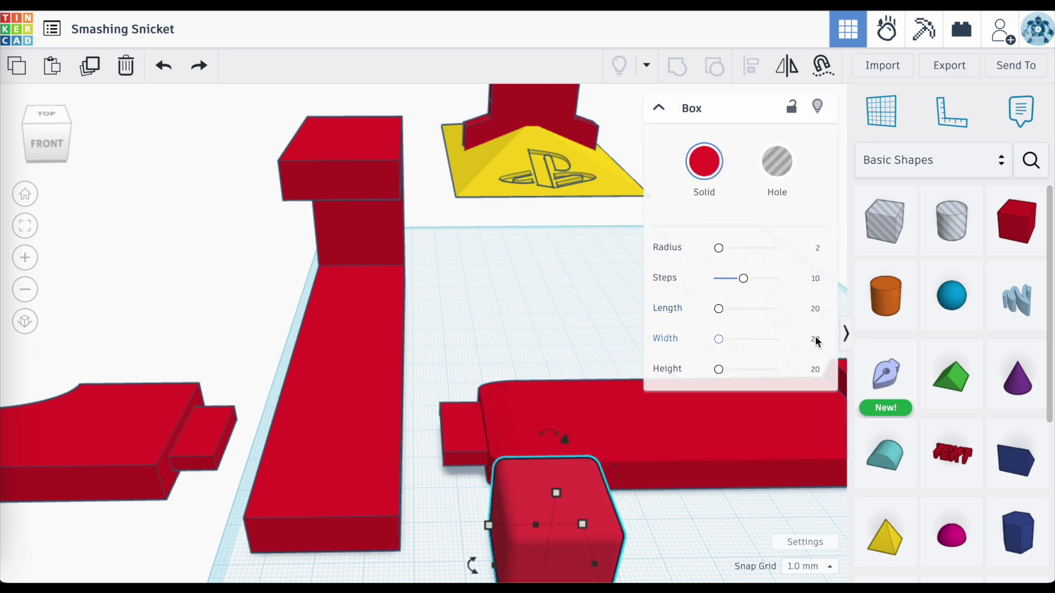
click(815, 338)
text(95)
key(Return)
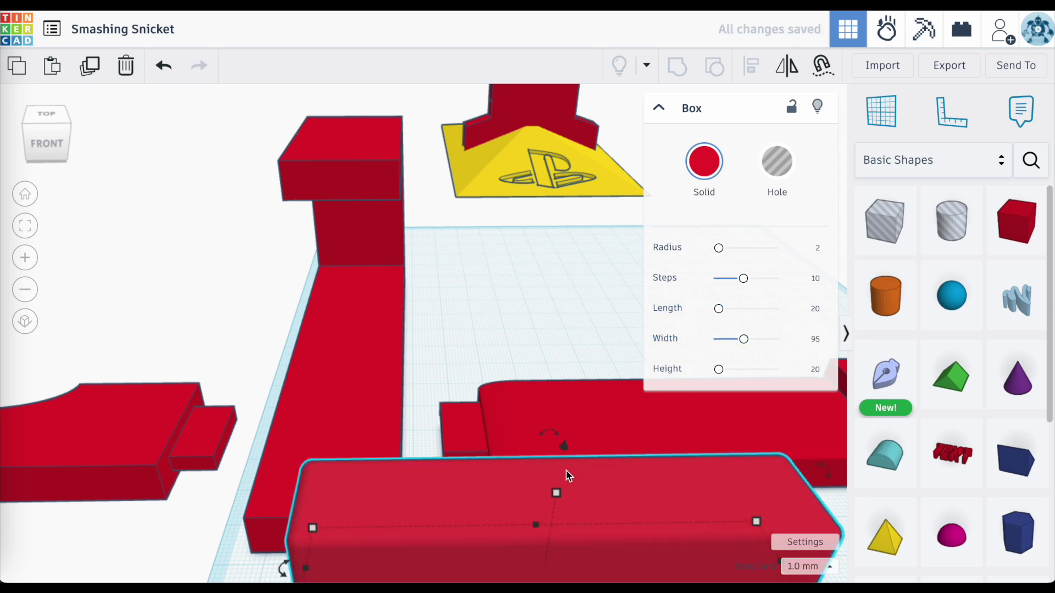
drag(520, 487, 723, 480)
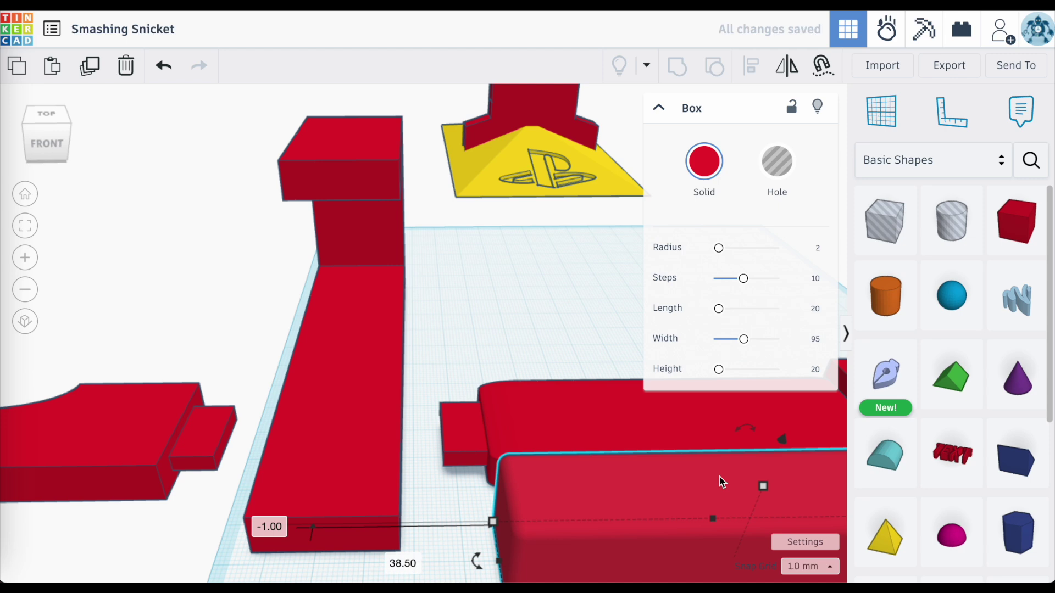
scroll(638, 472, up, 2)
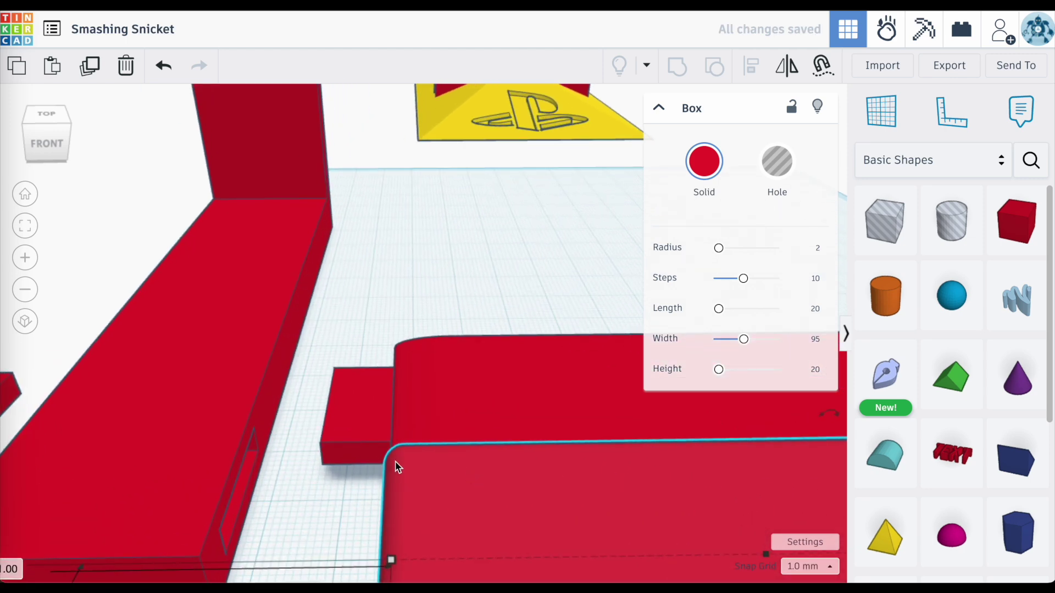
scroll(397, 466, up, 2)
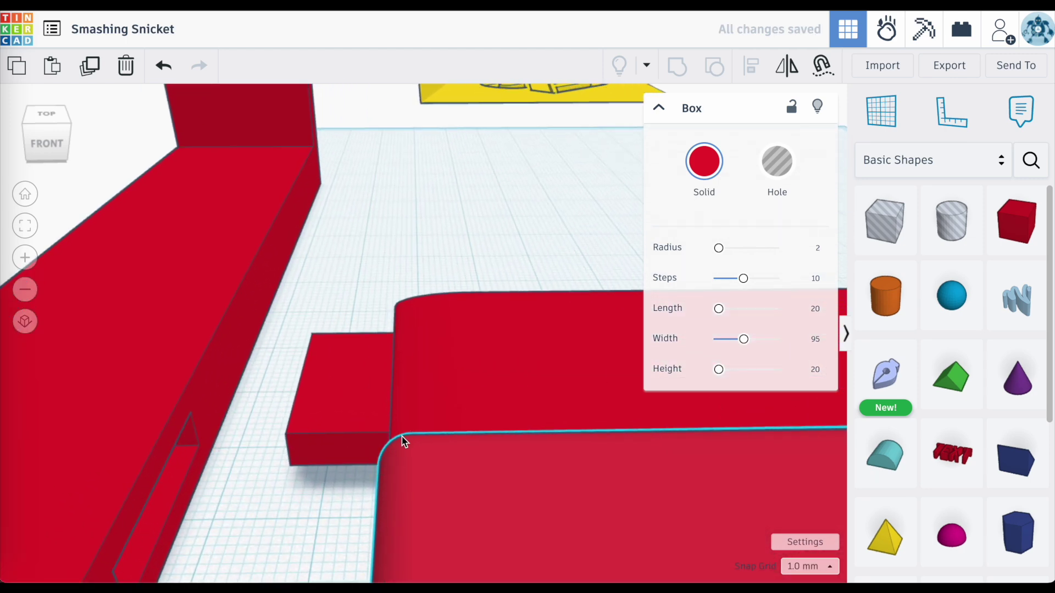
- Select the back base piece with the tab to show its 95 × 30 mm footprint
click(422, 400)
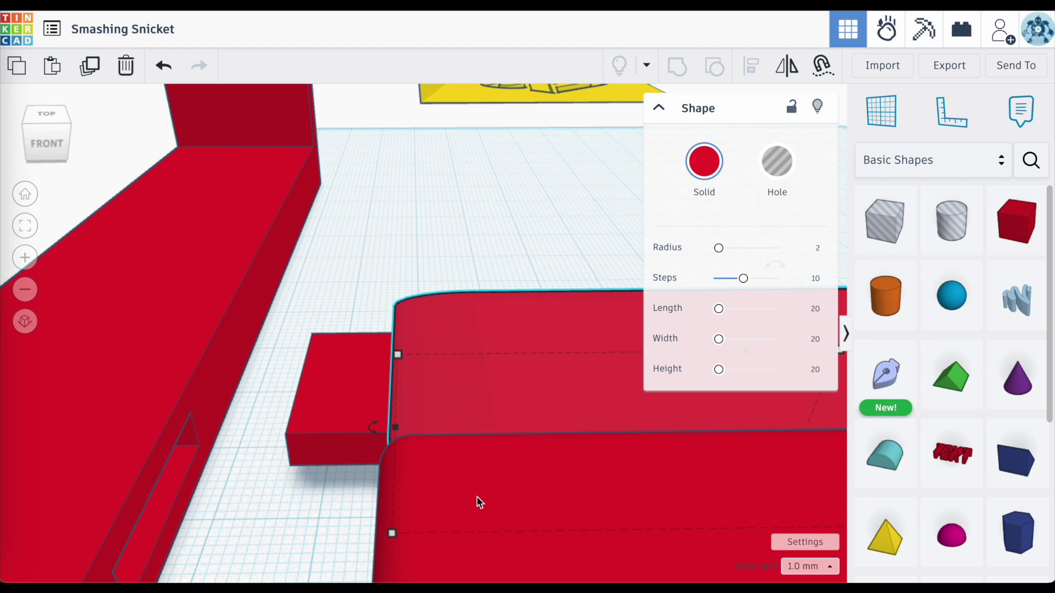
scroll(478, 502, down, 5)
scroll(518, 506, up, 2)
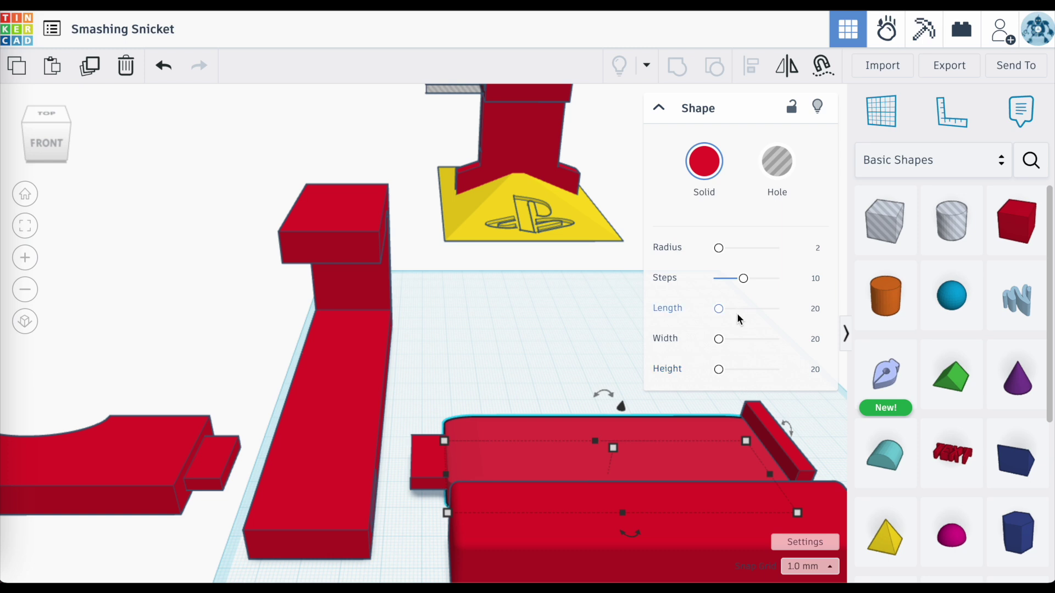
- Select the front base box, enter a 30 mm length, and zoom to fit it
mouse_move(446, 442)
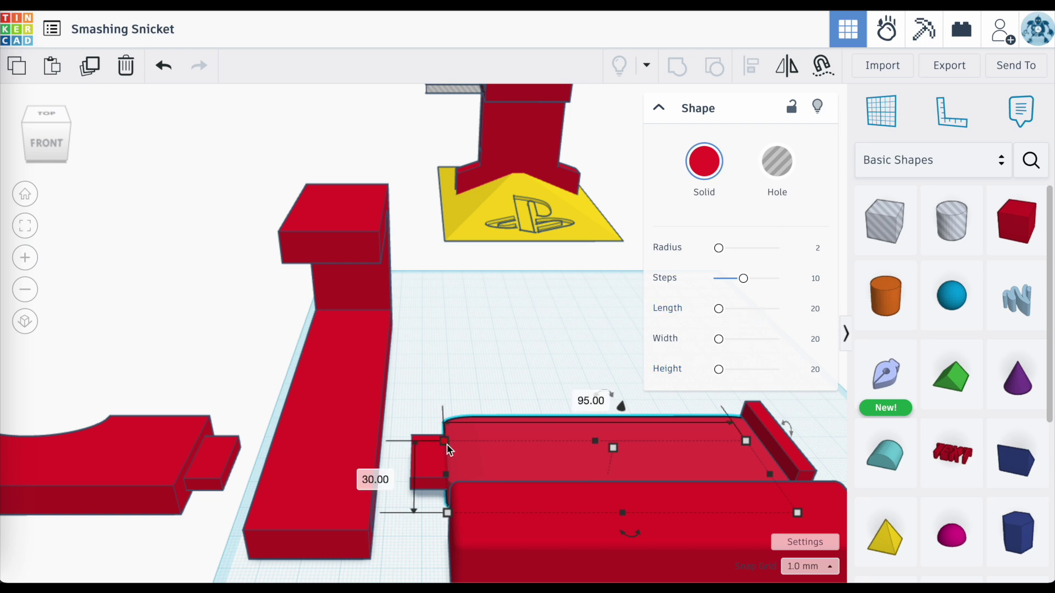
click(508, 529)
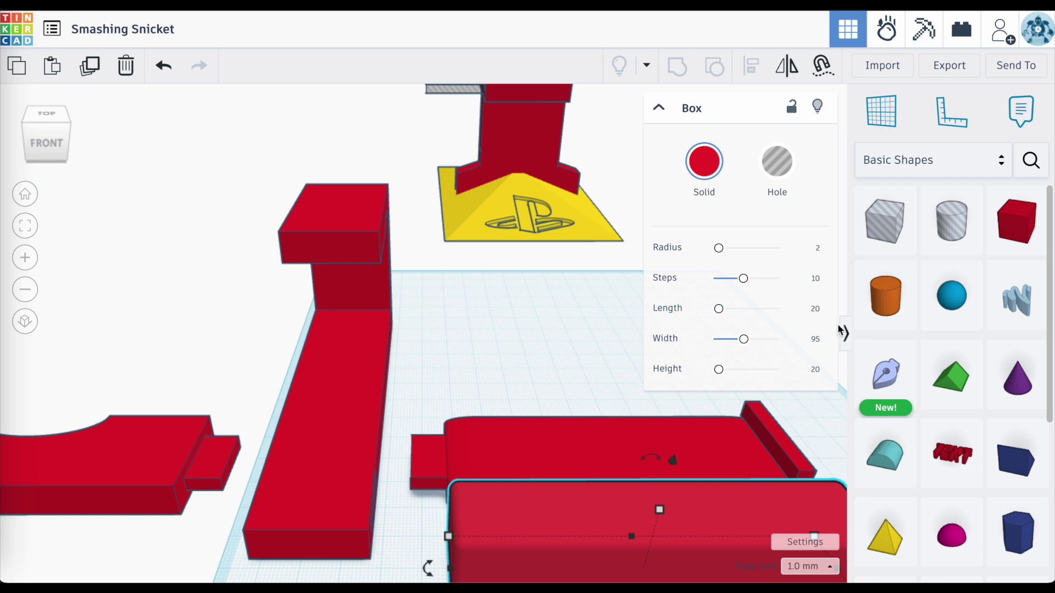
click(817, 310)
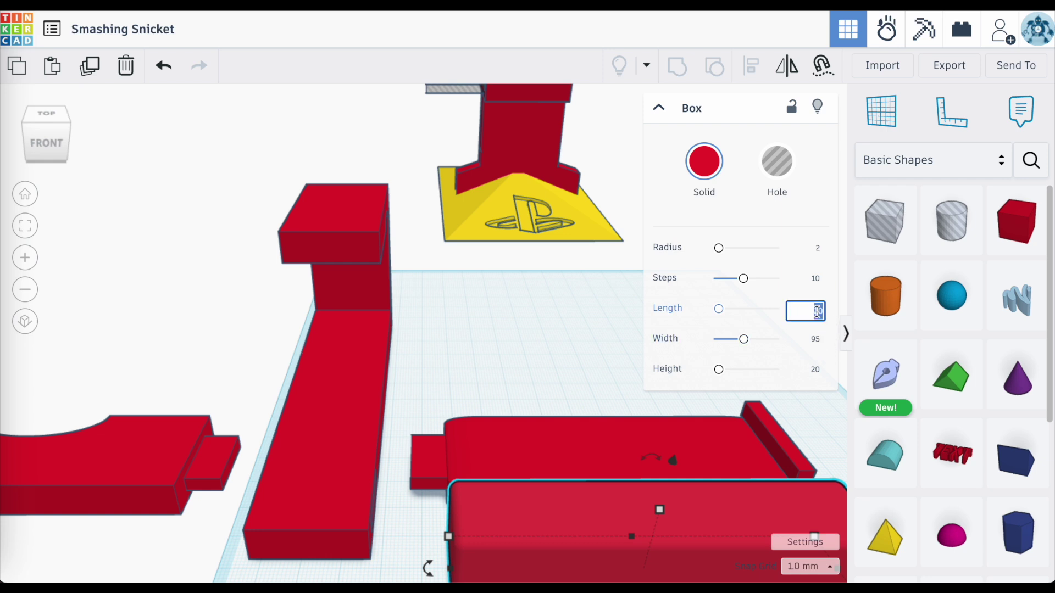
key(Return)
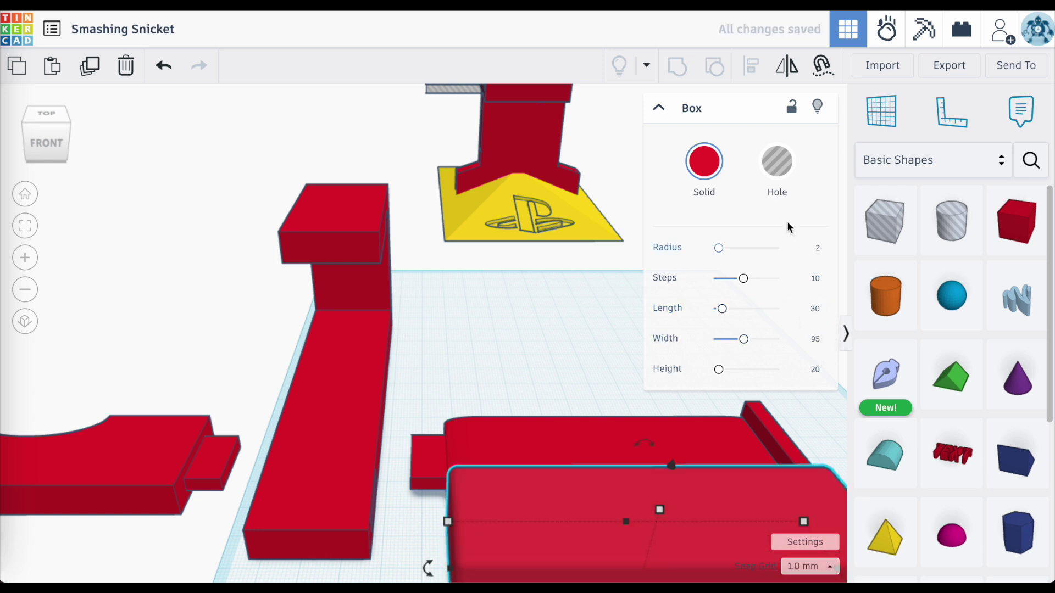
key(ctrl+z)
click(537, 514)
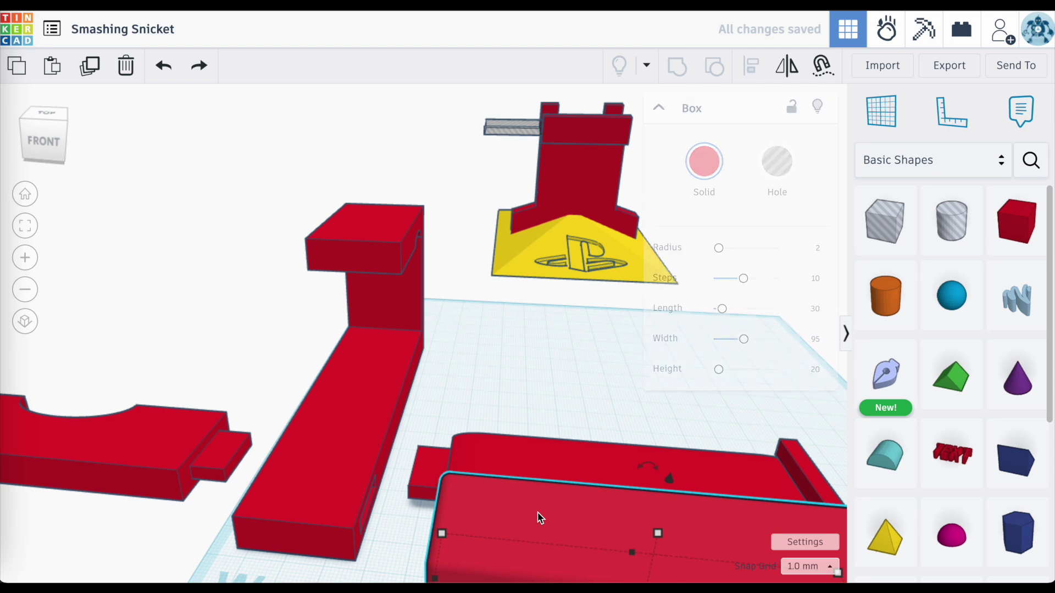
click(26, 226)
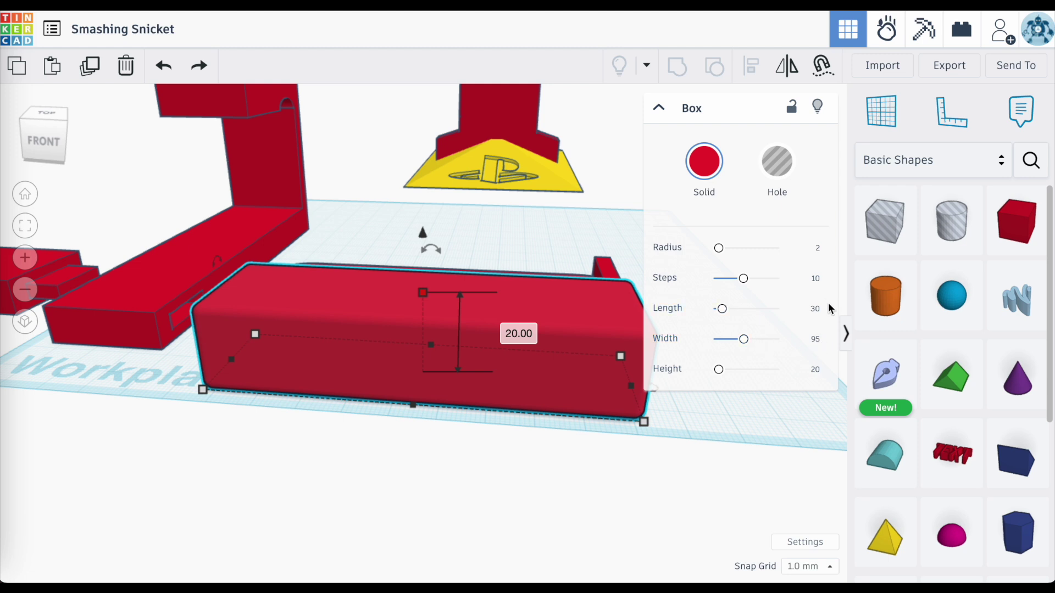
- Set the front box's height to 10 mm to make it a flat slab
click(815, 372)
text(10)
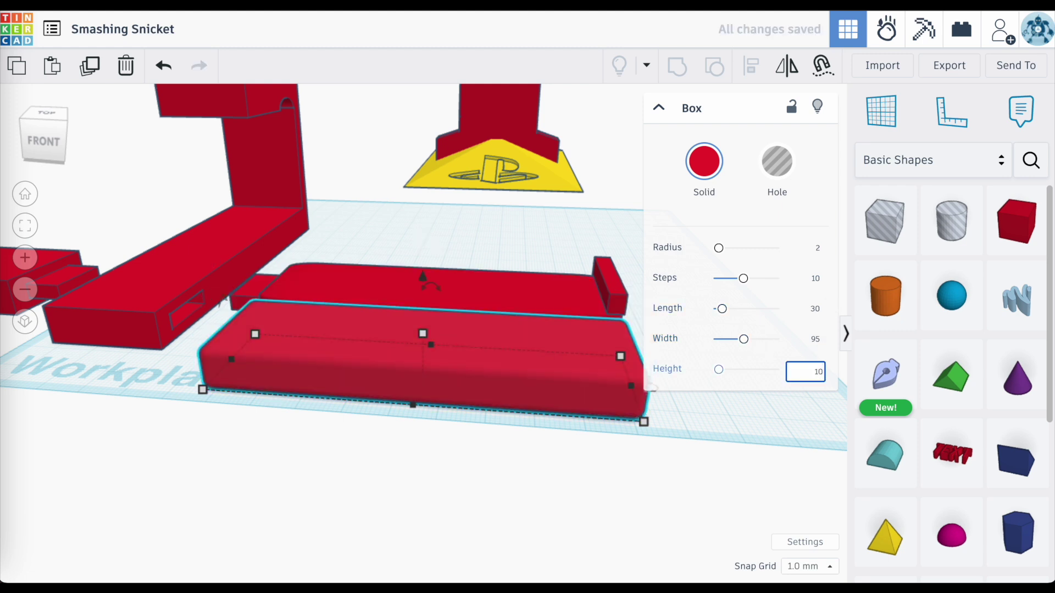
key(Return)
click(536, 471)
right_drag(536, 470, 608, 496)
scroll(449, 400, up, 2)
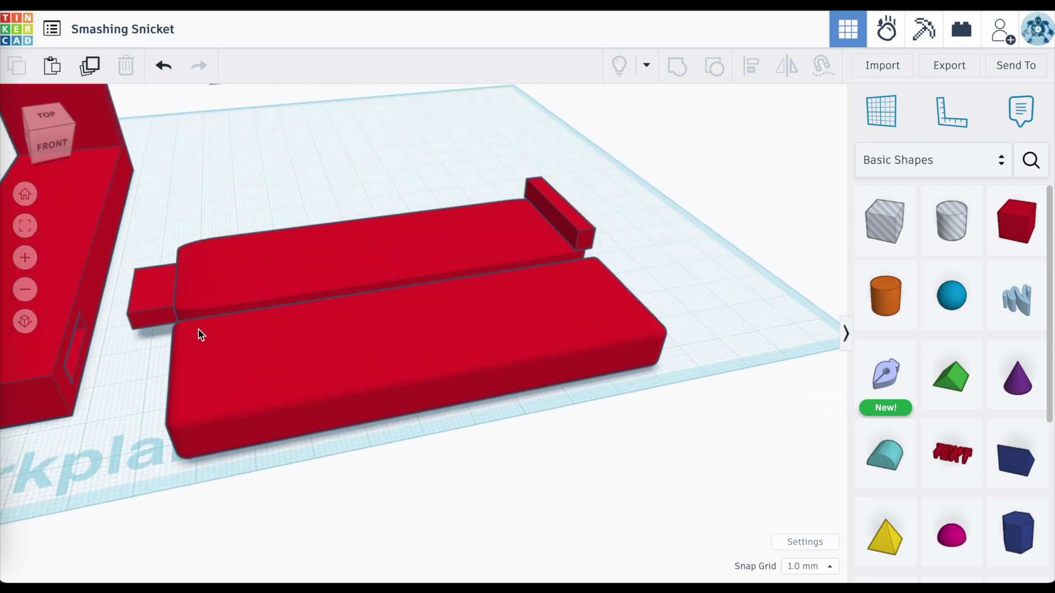
scroll(195, 331, up, 3)
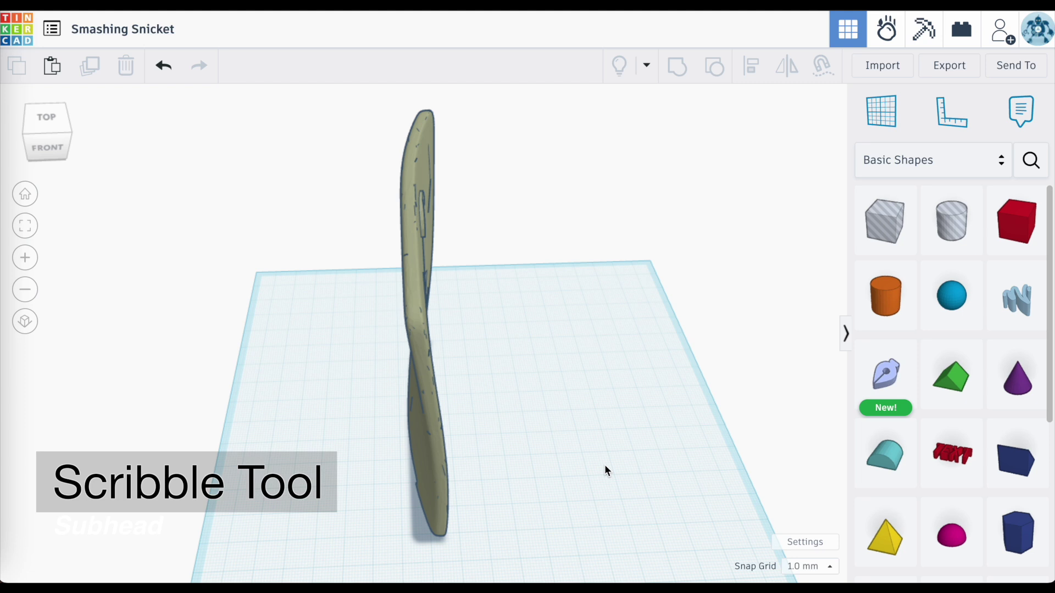
mouse_move(530, 419)
right_down()
mouse_move(678, 370)
mouse_move(568, 394)
mouse_move(396, 410)
mouse_move(650, 357)
right_up()
mouse_move(305, 523)
right_down()
mouse_move(566, 516)
mouse_move(199, 563)
mouse_move(187, 542)
right_up()
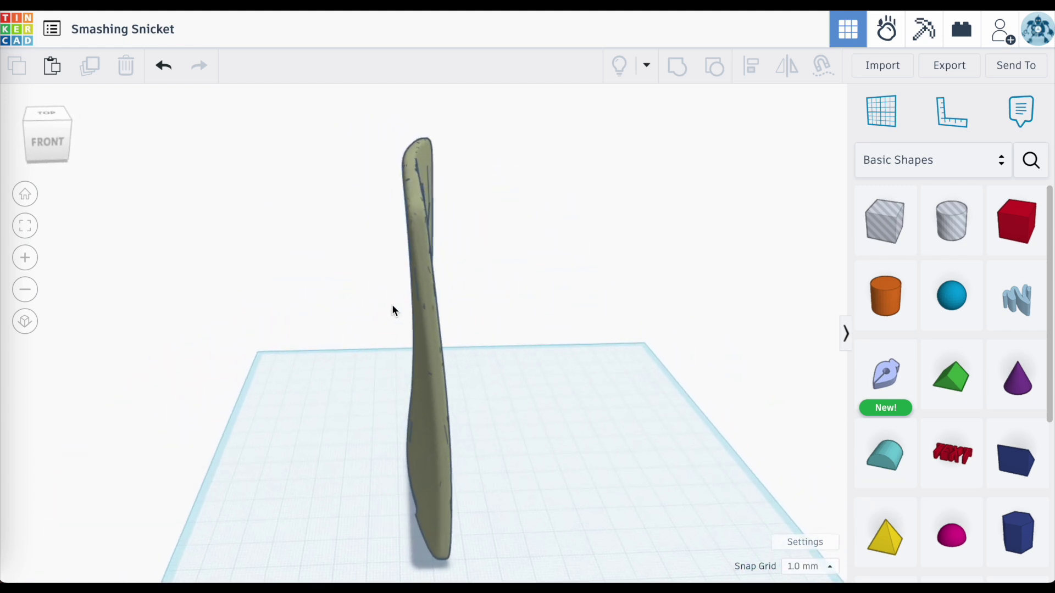
right_drag(360, 383, 591, 502)
scroll(469, 552, down, 3)
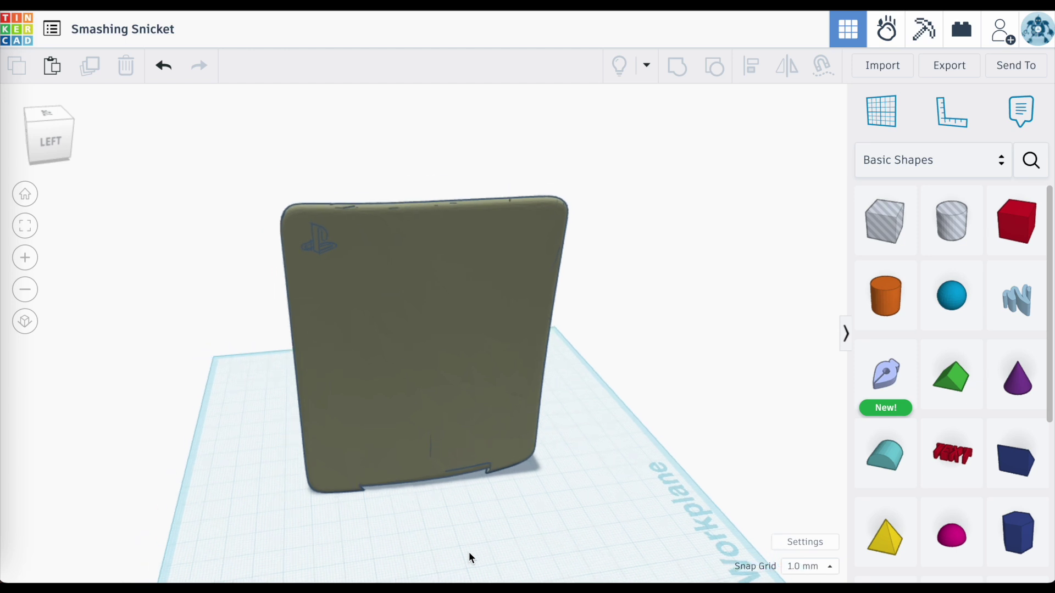
right_drag(520, 497, 290, 526)
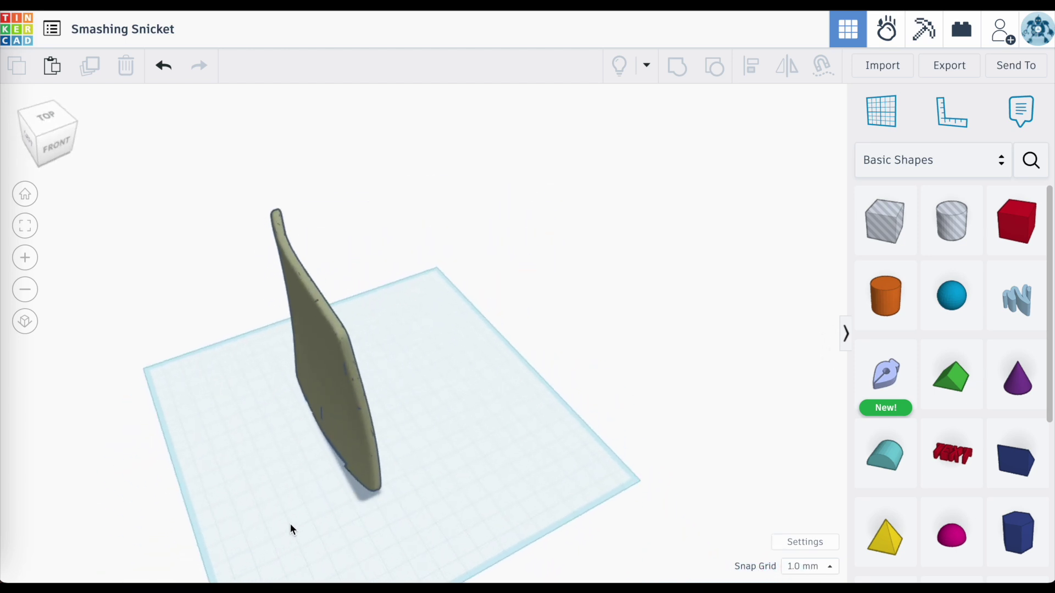
scroll(289, 398, up, 4)
right_drag(290, 402, 325, 405)
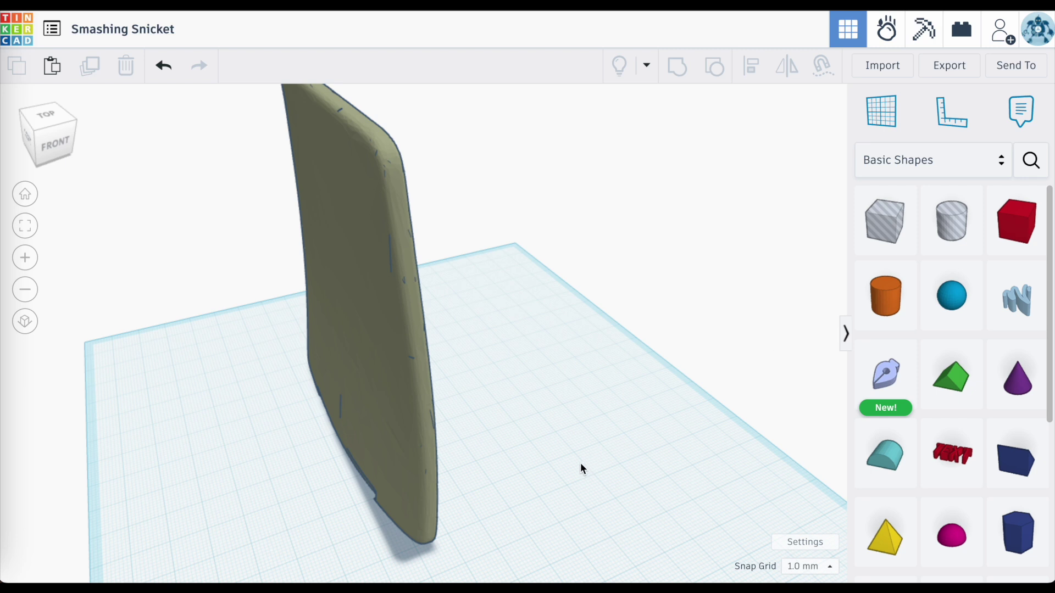
drag(1017, 226, 581, 399)
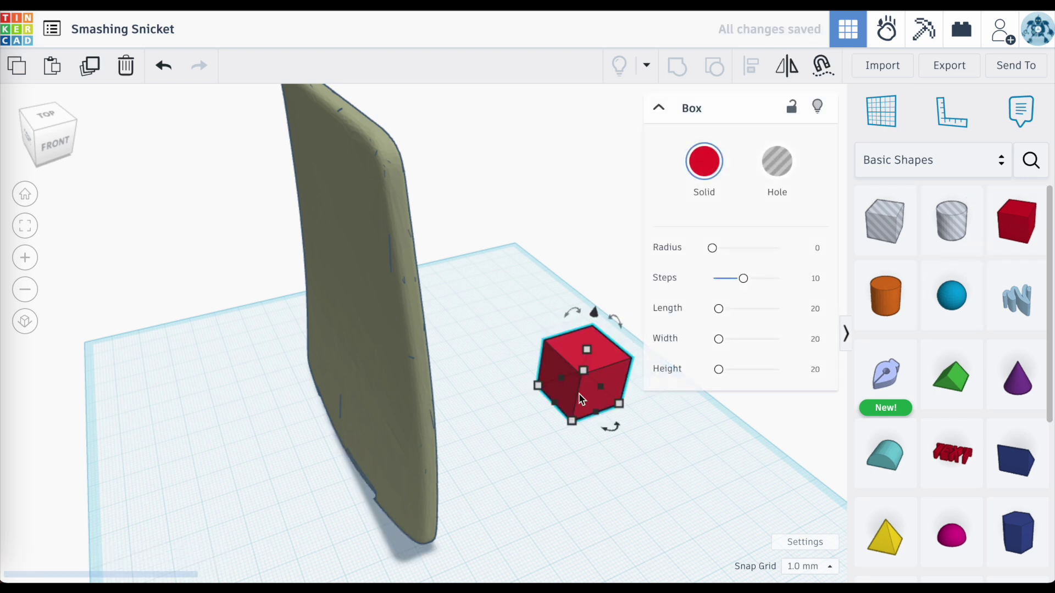
key(Delete)
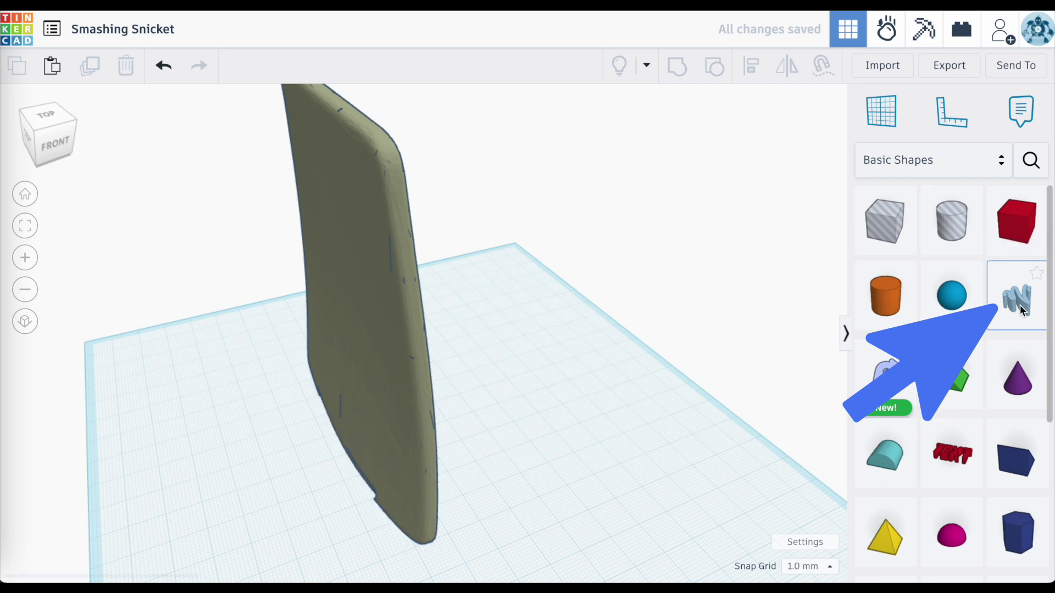
- Place a Scribble shape and draw a single long curved vertical stroke, undoing trial strokes
mouse_move(1022, 300)
mouse_down()
mouse_move(647, 390)
mouse_move(575, 438)
mouse_up()
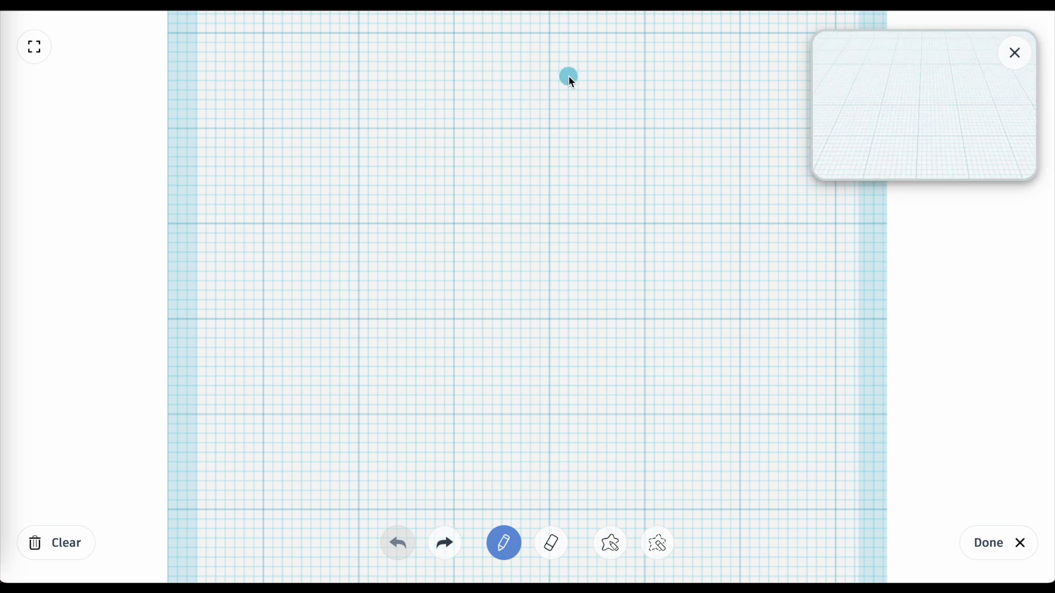
mouse_move(568, 76)
mouse_down()
mouse_move(559, 190)
mouse_move(584, 457)
mouse_up()
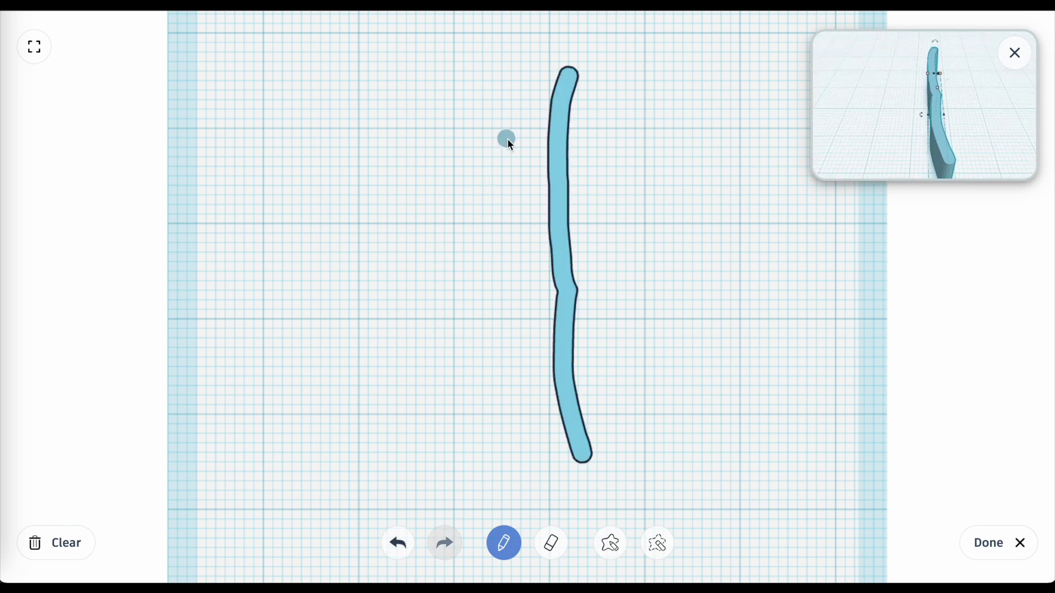
click(398, 543)
mouse_move(545, 67)
mouse_down()
mouse_move(533, 163)
mouse_move(535, 339)
mouse_up()
mouse_move(548, 43)
mouse_down()
mouse_move(521, 133)
mouse_move(523, 236)
mouse_move(568, 454)
mouse_up()
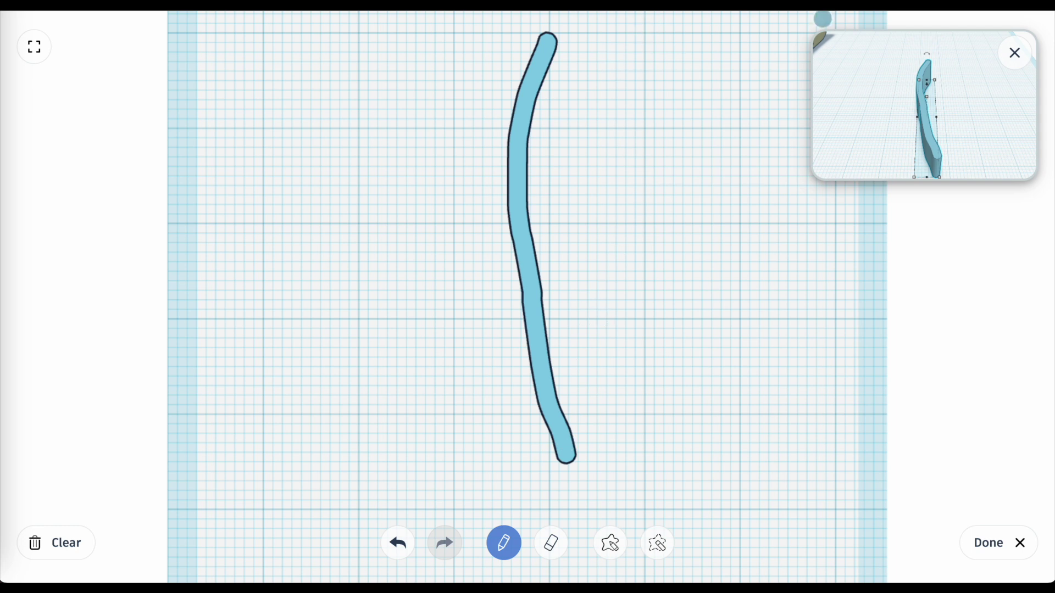
mouse_move(648, 35)
mouse_down()
mouse_move(595, 131)
mouse_move(577, 195)
mouse_up()
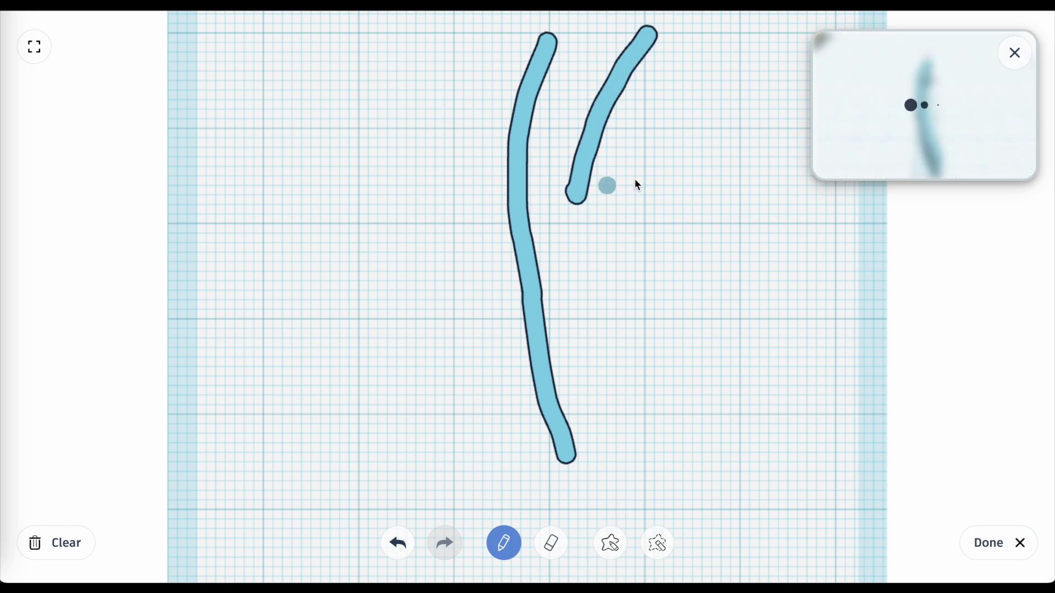
click(398, 542)
click(398, 543)
mouse_move(570, 80)
mouse_down()
mouse_move(538, 122)
mouse_move(494, 261)
mouse_move(480, 470)
mouse_up()
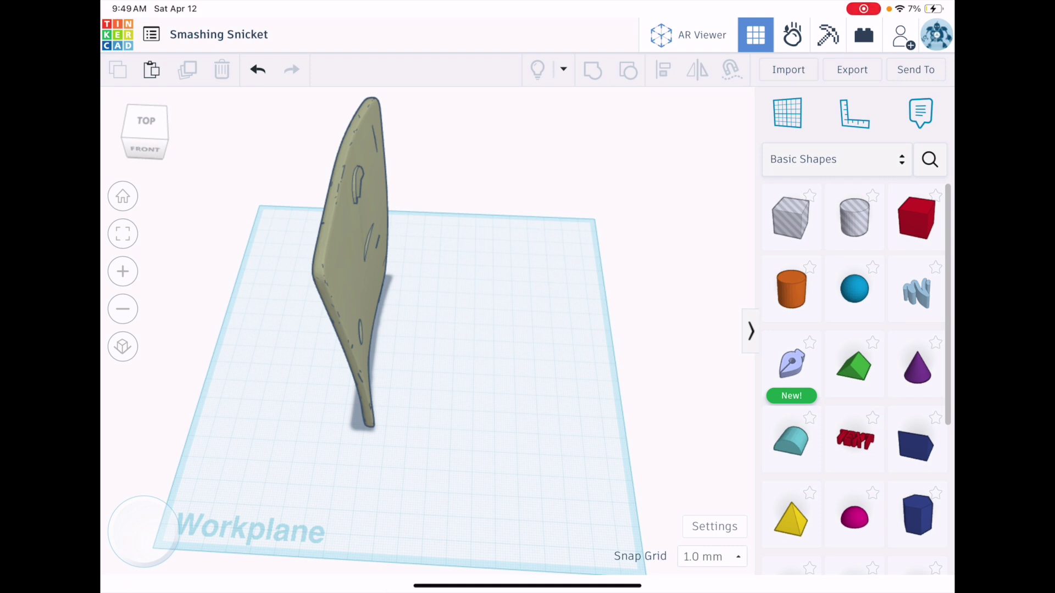
- Place another Scribble shape and keep one curved vertical stroke after undoing extra lines
click(916, 288)
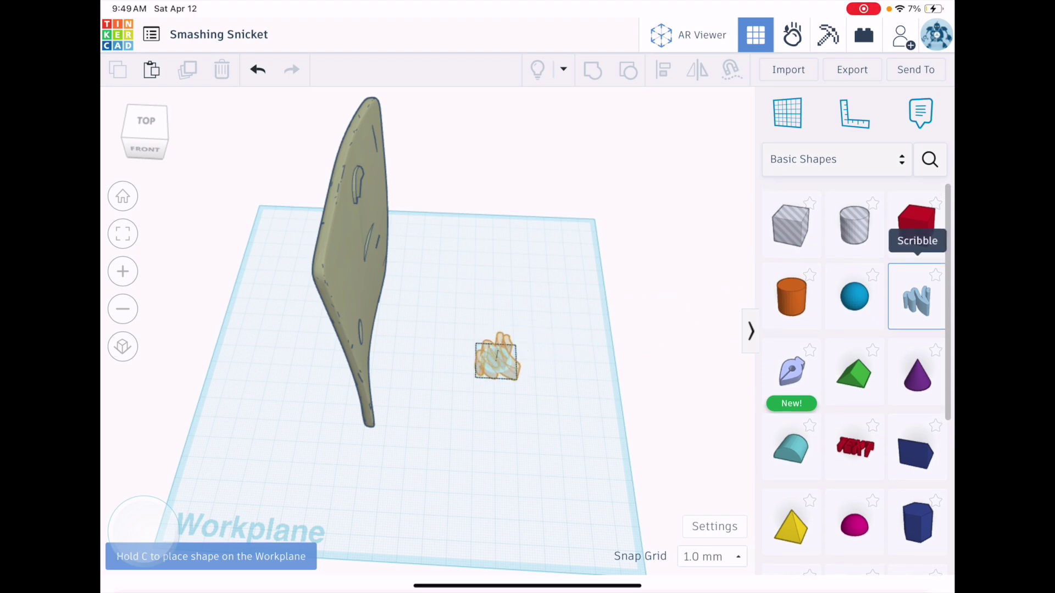
click(495, 360)
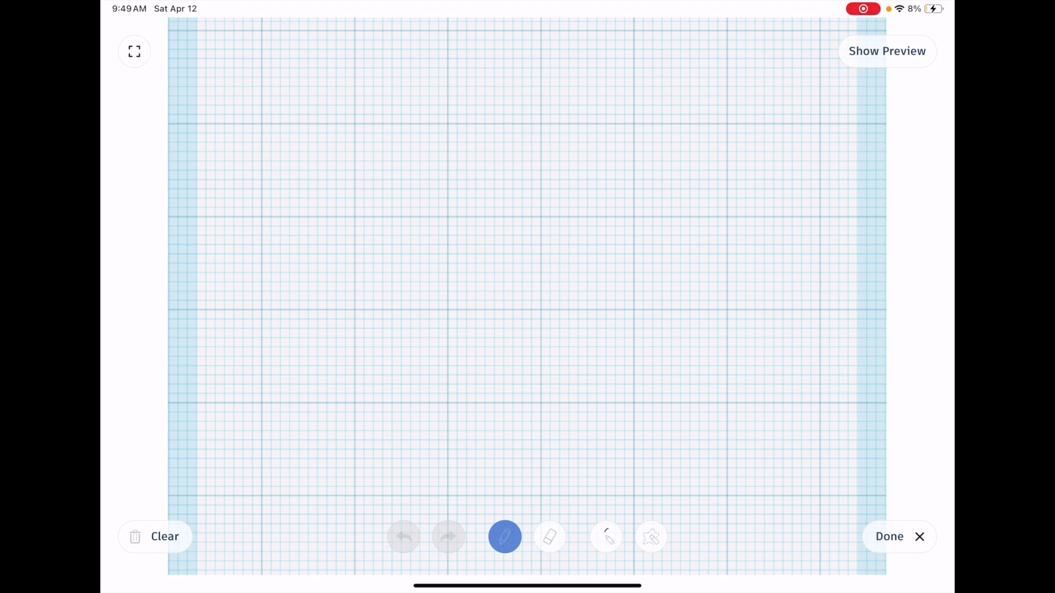
mouse_move(587, 69)
mouse_down()
mouse_move(552, 256)
mouse_move(584, 435)
mouse_up()
mouse_move(488, 63)
mouse_down()
mouse_move(461, 232)
mouse_move(494, 433)
mouse_up()
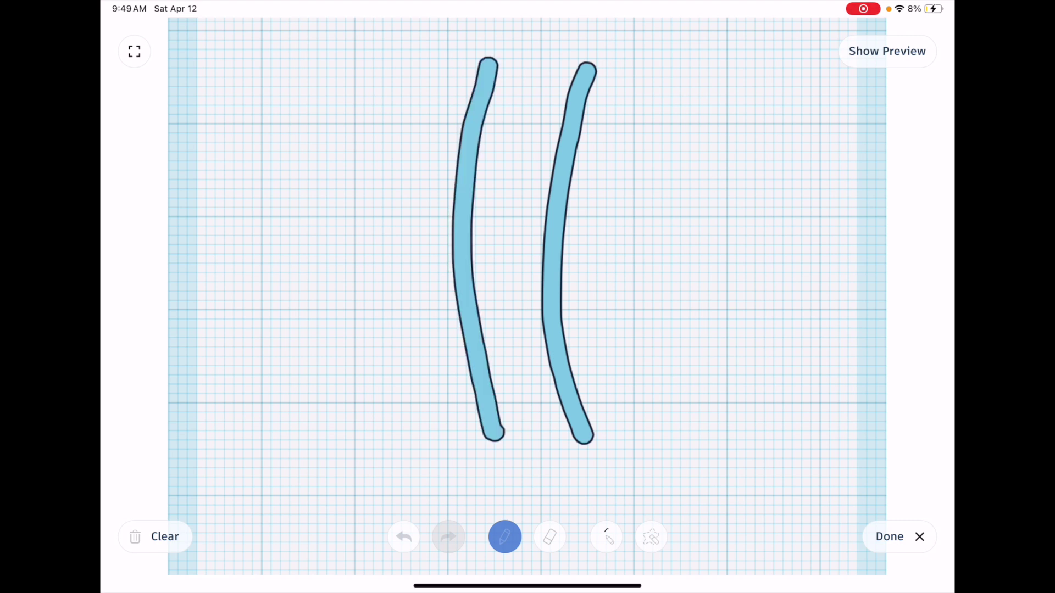
click(404, 537)
click(404, 537)
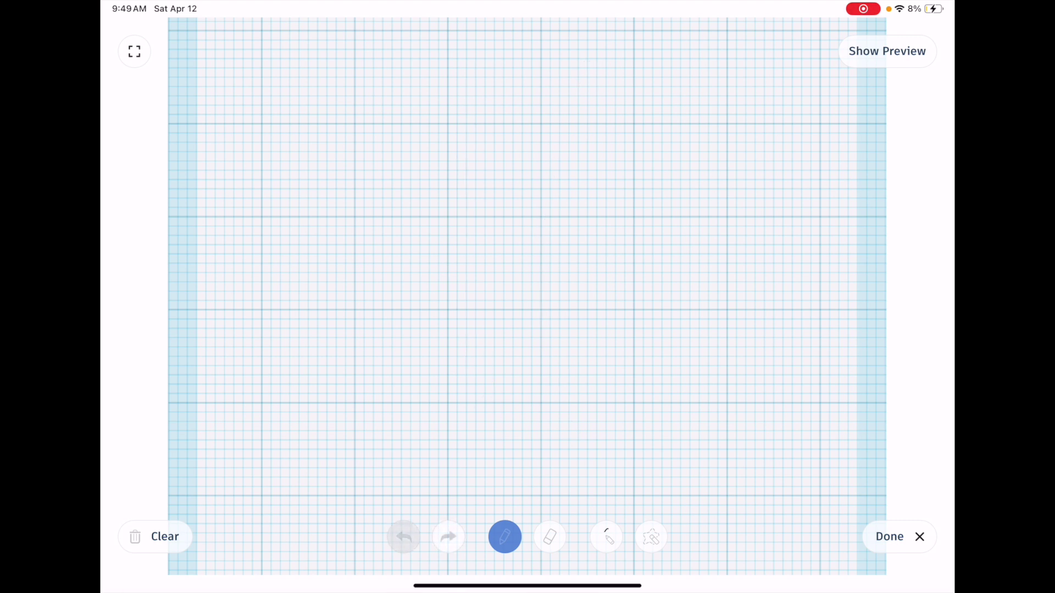
mouse_move(556, 61)
mouse_down()
mouse_move(523, 375)
mouse_move(535, 442)
mouse_up()
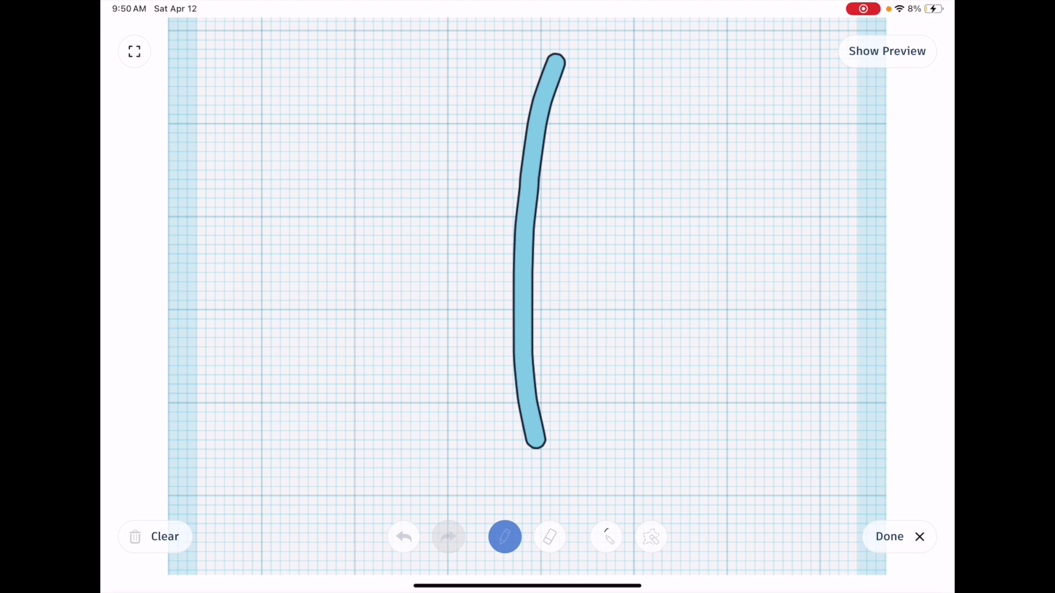
mouse_move(646, 65)
mouse_down()
mouse_move(622, 215)
mouse_move(649, 452)
mouse_up()
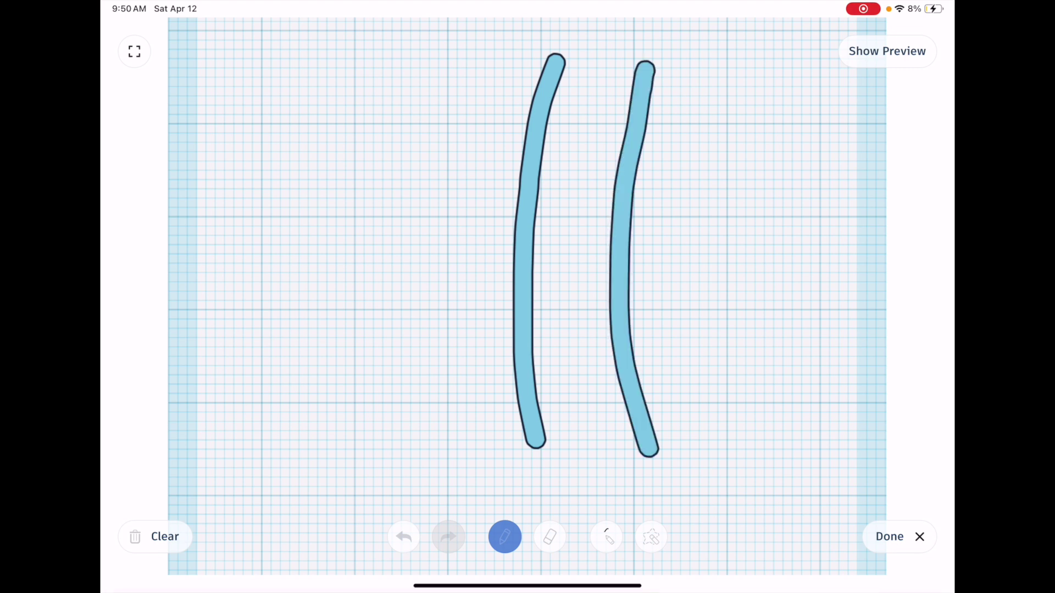
click(404, 537)
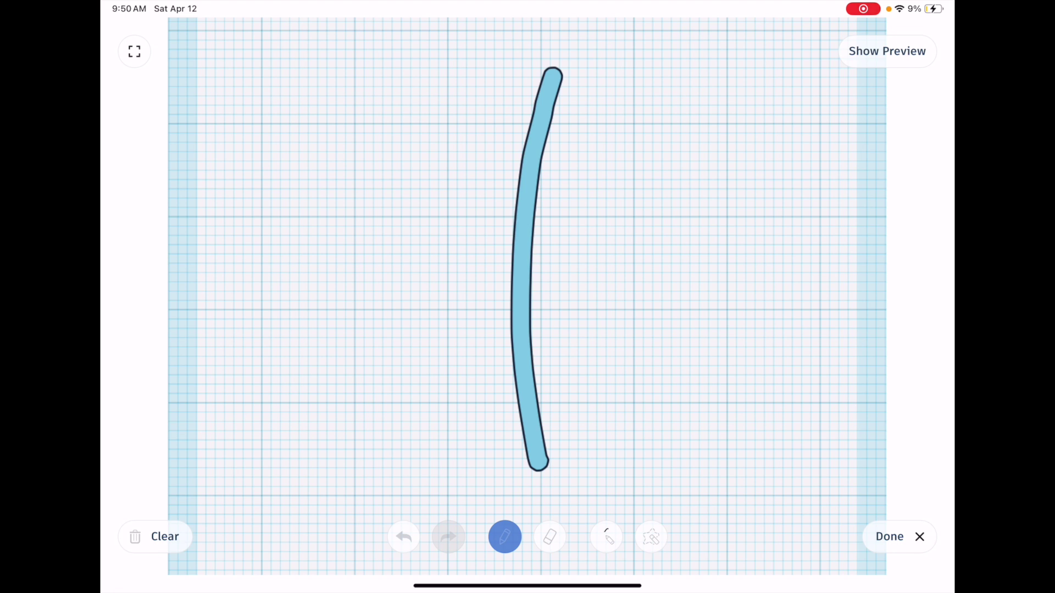
- Return to the workplane and stretch the curved scribble to about twice its length
click(889, 537)
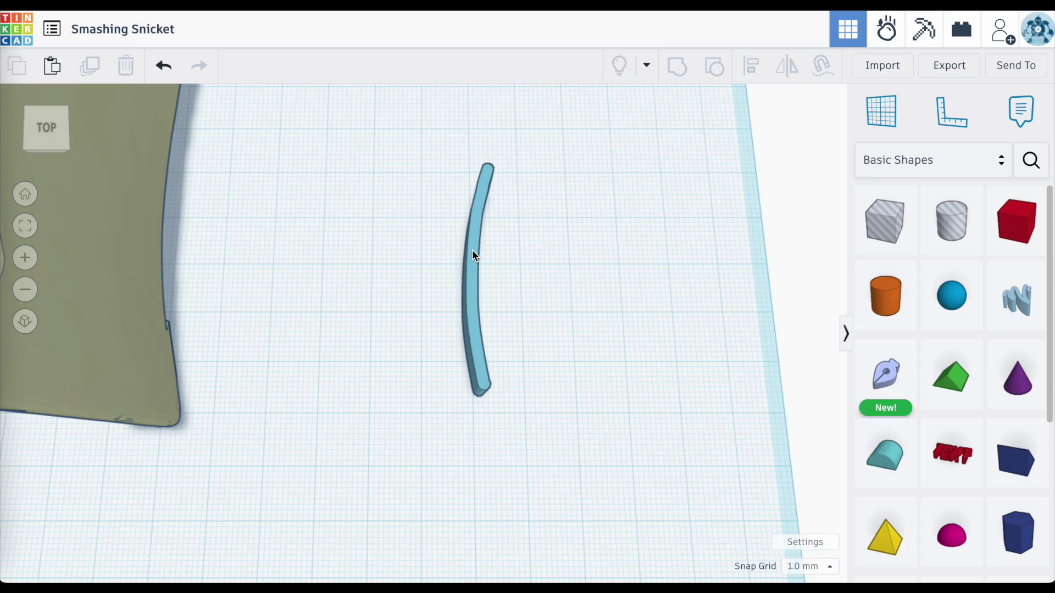
click(472, 249)
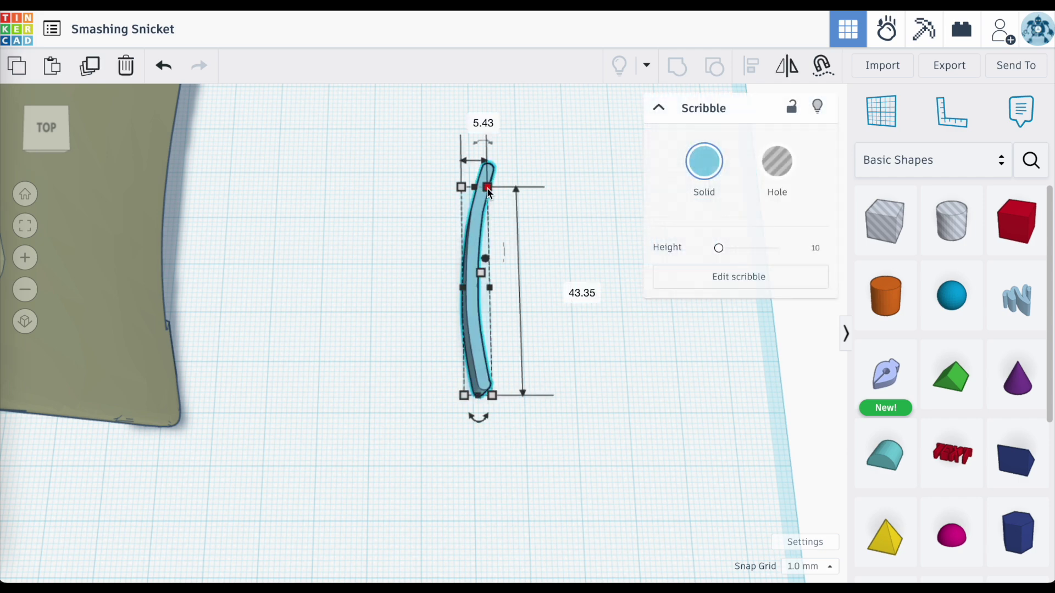
right_drag(489, 192, 438, 374)
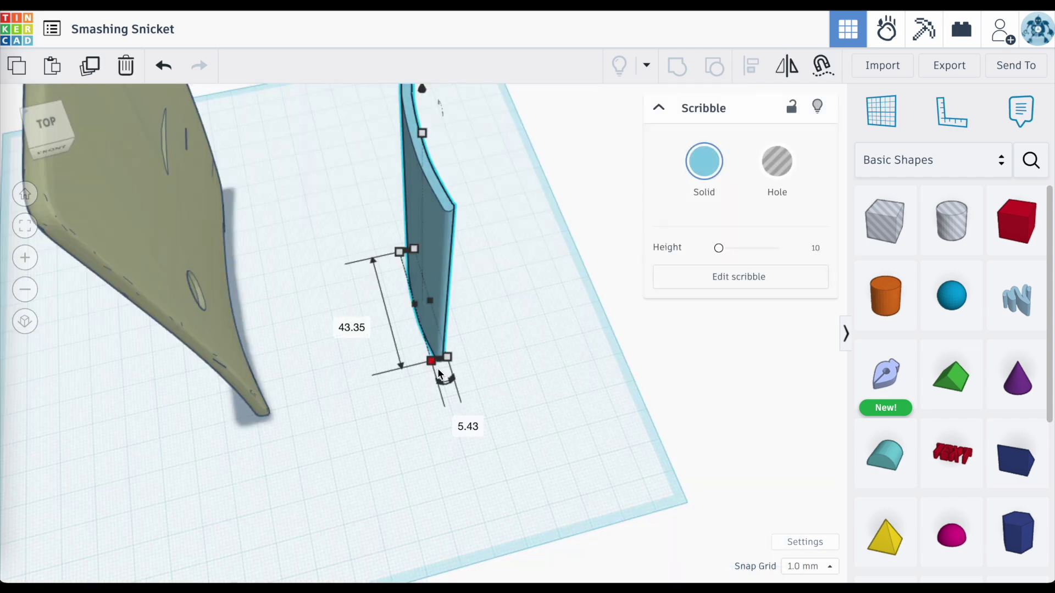
mouse_move(433, 363)
mouse_down()
mouse_move(466, 459)
mouse_move(456, 493)
mouse_up()
- Move the stretched scribble strip beside the olive side panel
mouse_move(462, 499)
right_down()
mouse_move(420, 278)
mouse_move(466, 321)
right_up()
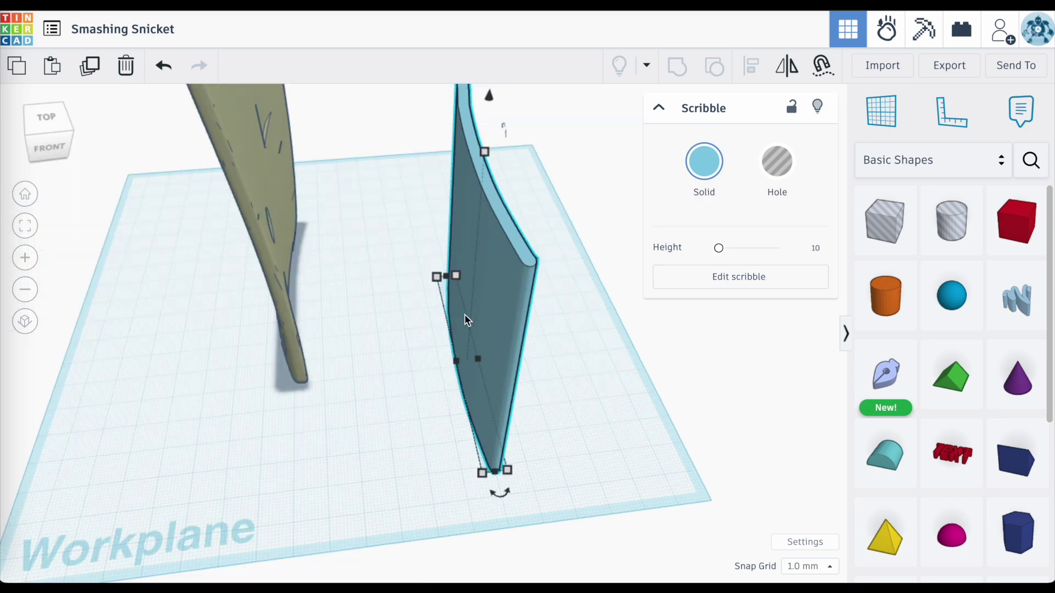
drag(496, 327, 430, 234)
scroll(499, 269, down, 3)
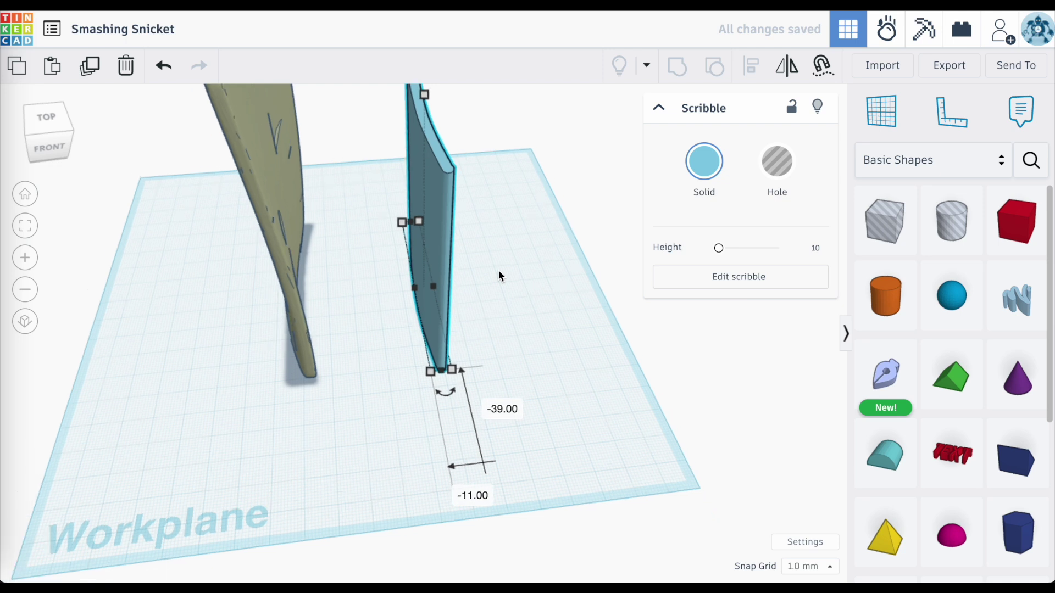
mouse_move(499, 269)
right_down()
mouse_move(397, 282)
mouse_move(463, 284)
right_up()
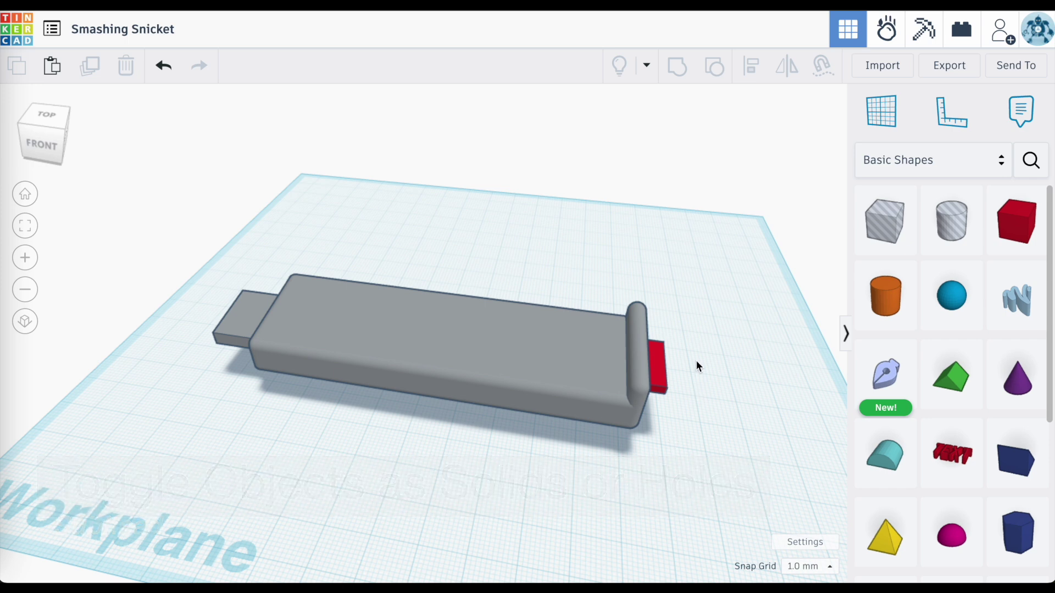
- Zoom onto the grey arm's end and select the red tab to inspect it
right_drag(699, 349, 667, 383)
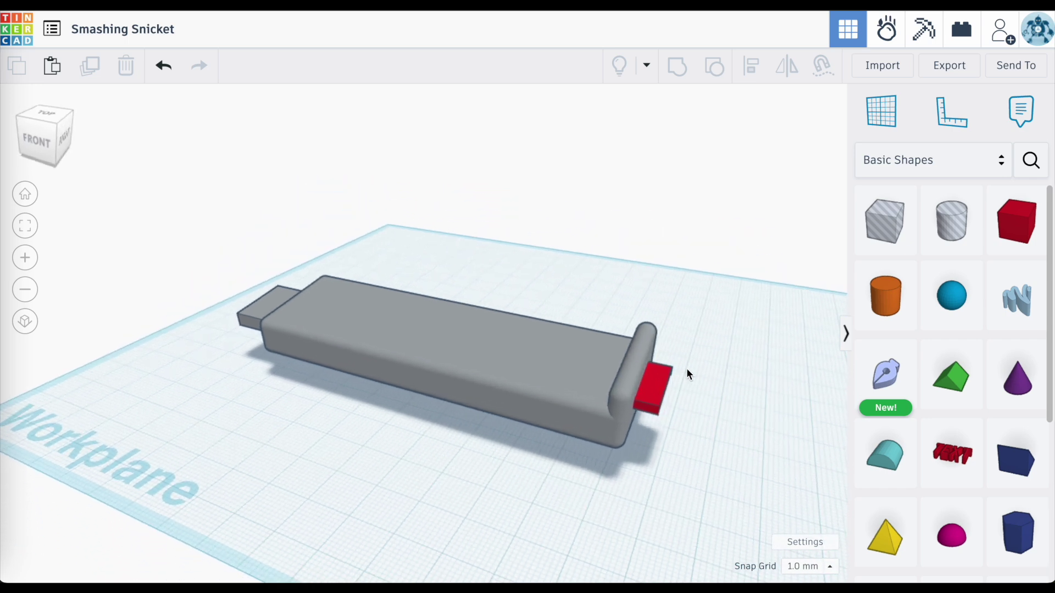
scroll(687, 369, up, 3)
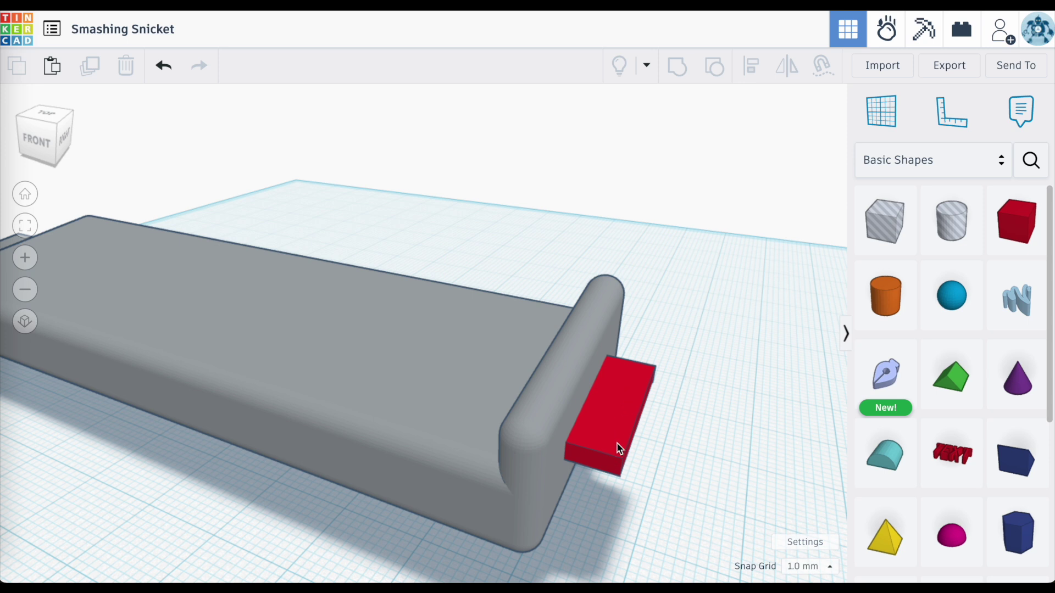
click(628, 406)
scroll(693, 467, down, 5)
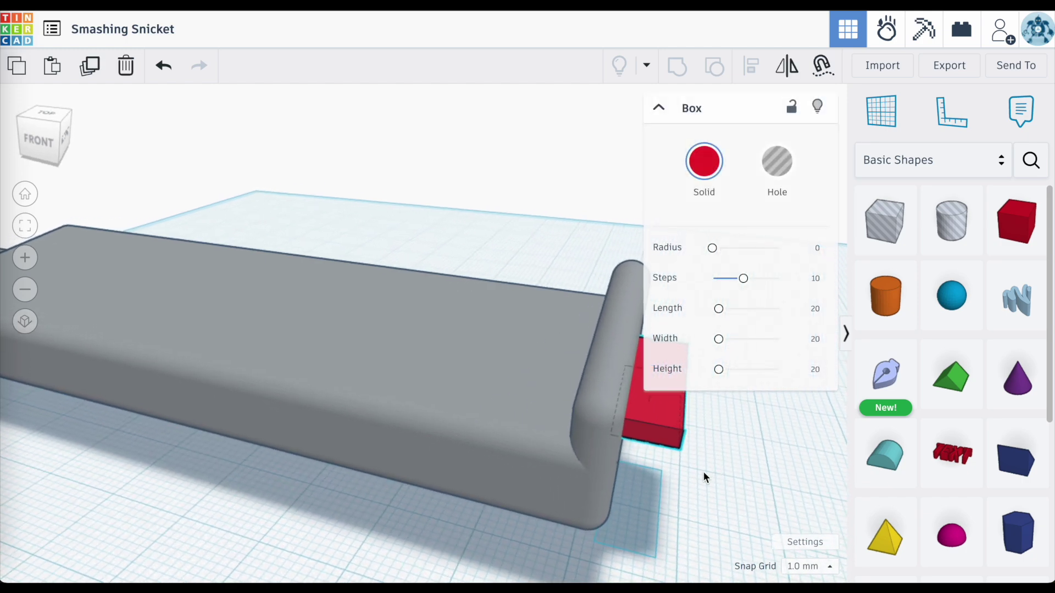
scroll(688, 477, down, 2)
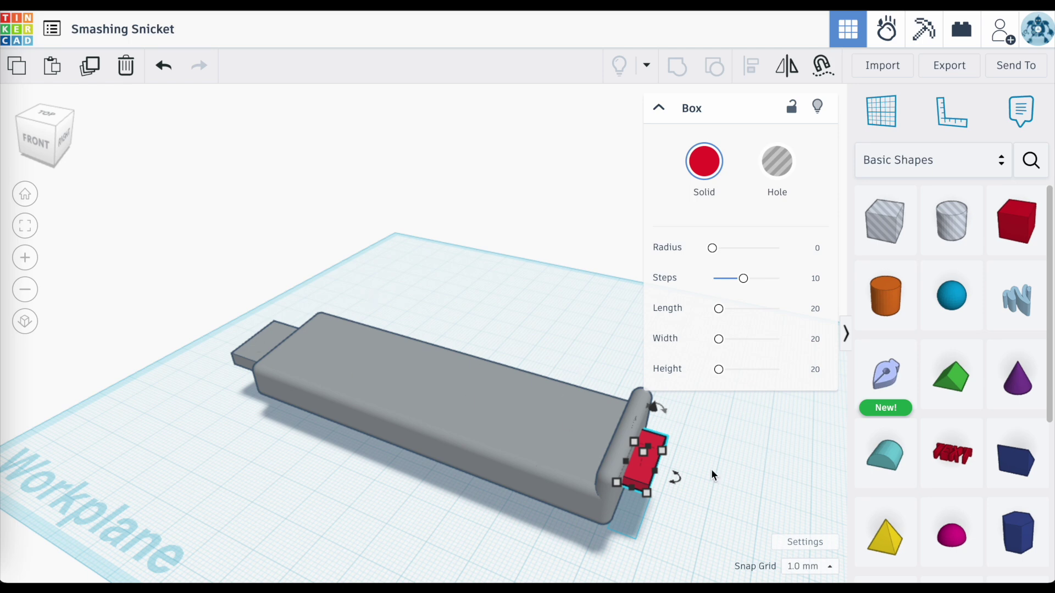
- Reselect the red tab at the arm's end and nudge it slightly along the workplane
mouse_move(655, 458)
click(172, 285)
right_drag(172, 285, 375, 217)
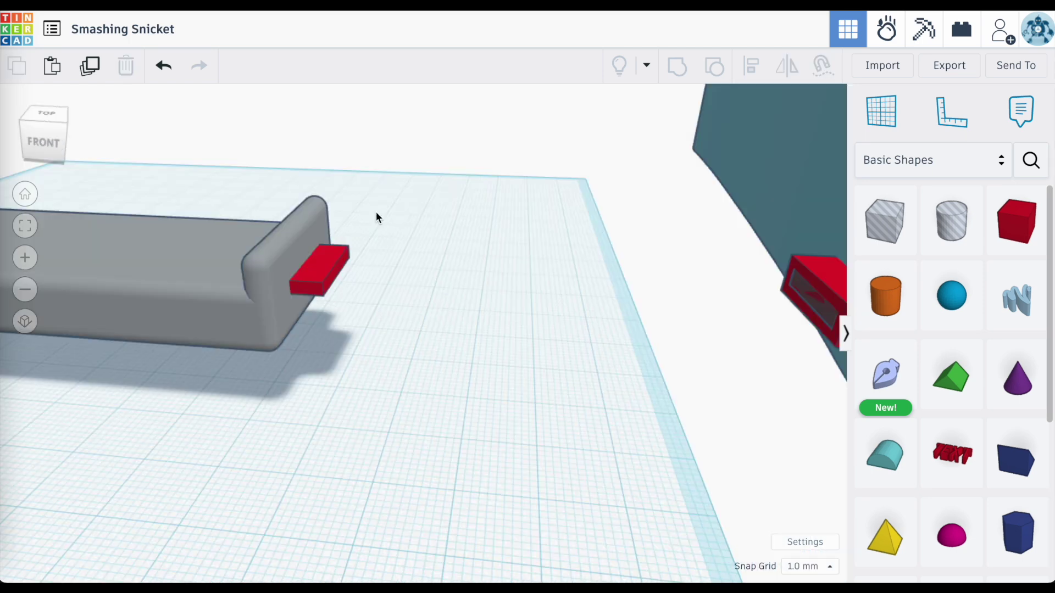
click(332, 273)
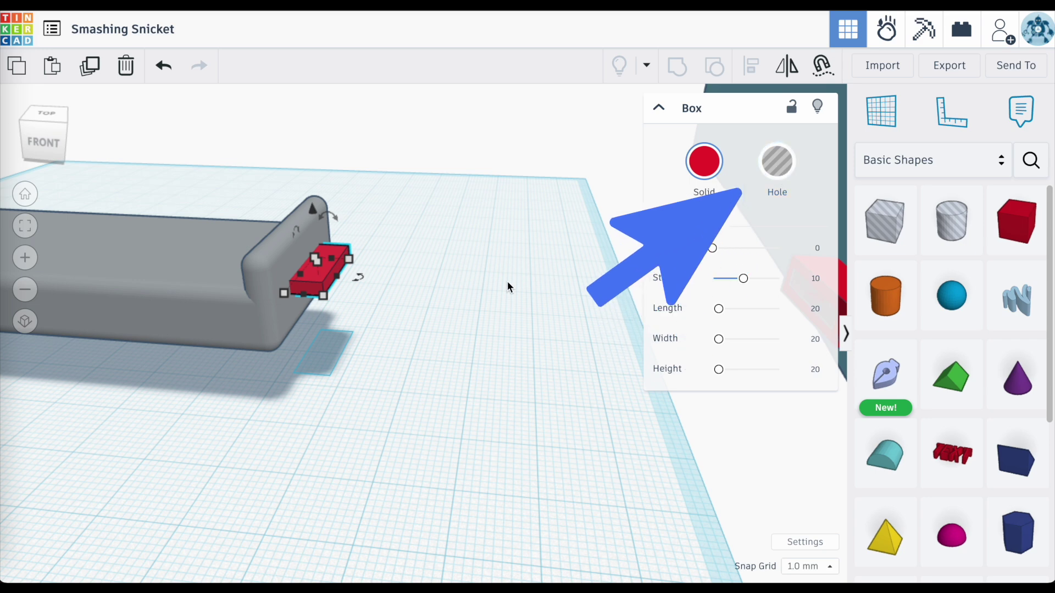
scroll(507, 281, up, 3)
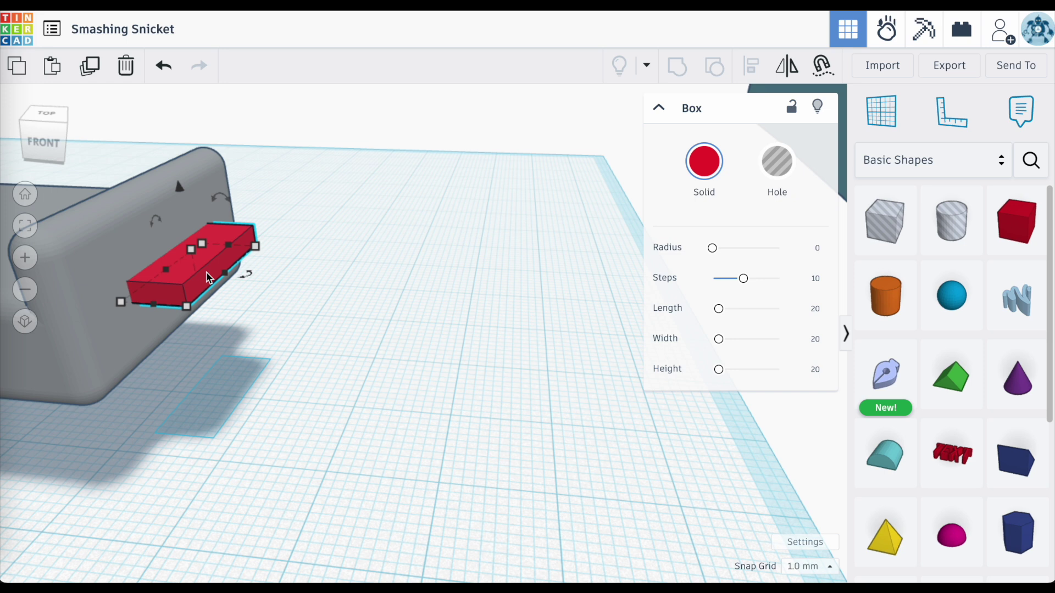
drag(208, 277, 230, 274)
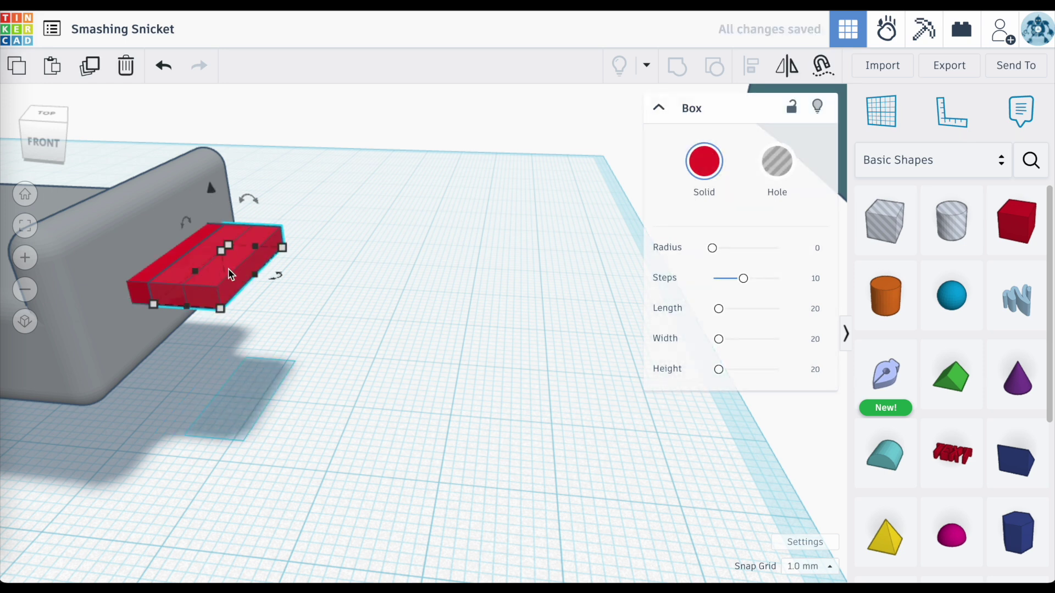
- Duplicate the red tab, shift the copy away from the arm, and make it a hole
key(ctrl+d)
key(Right)
key(Right)
key(Right)
key(Right)
key(Right)
key(Right)
key(Right)
key(Right)
key(Right)
key(Right)
key(Right)
key(Right)
key(Right)
key(Right)
key(Right)
key(Right)
key(Right)
key(Right)
key(Right)
key(Right)
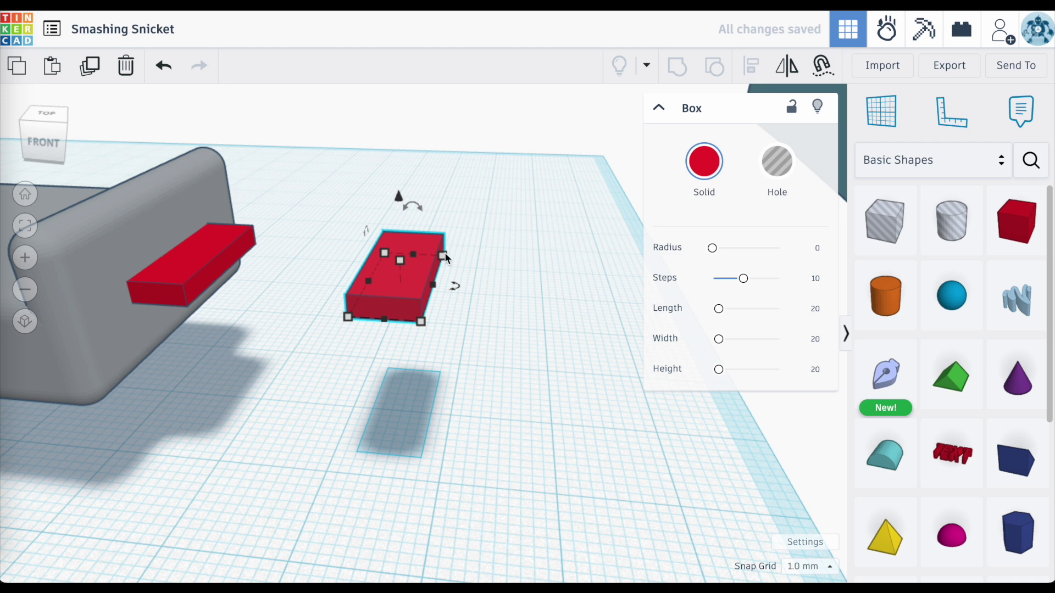
click(777, 169)
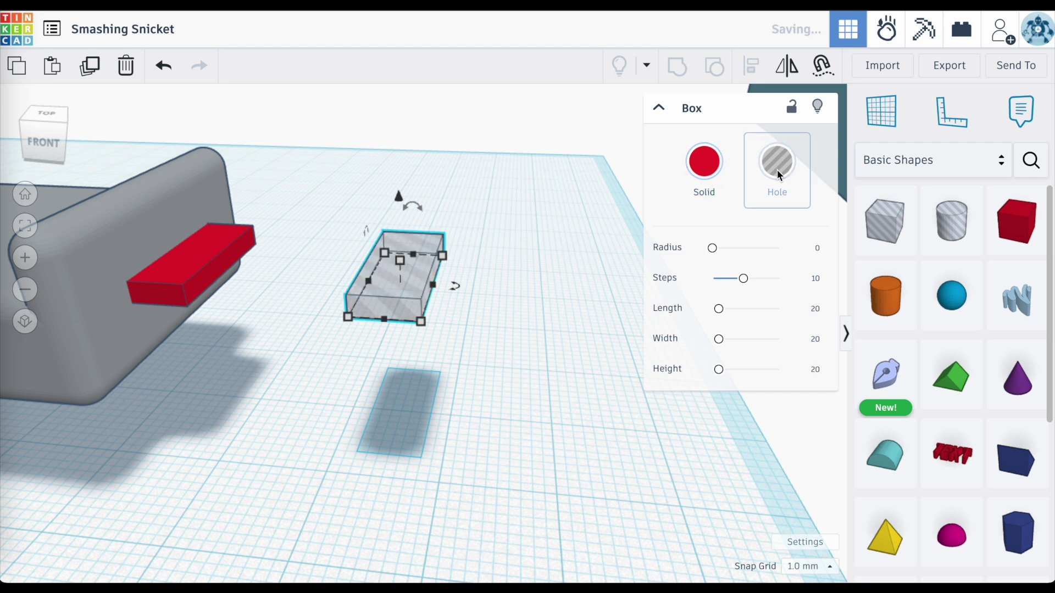
- Set the hole box's height to 2.60
click(503, 297)
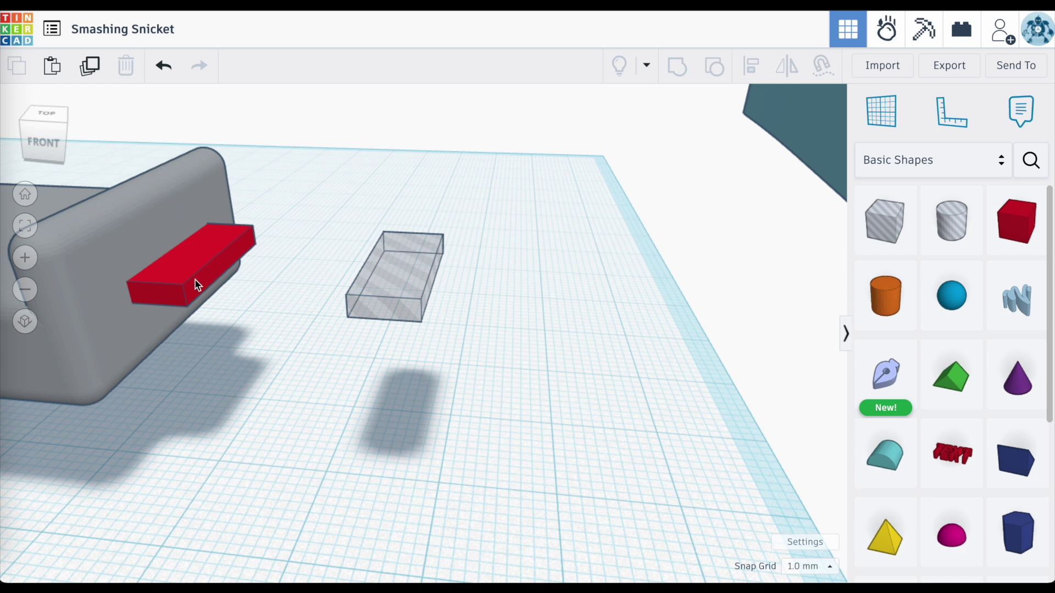
click(387, 283)
scroll(388, 283, up, 3)
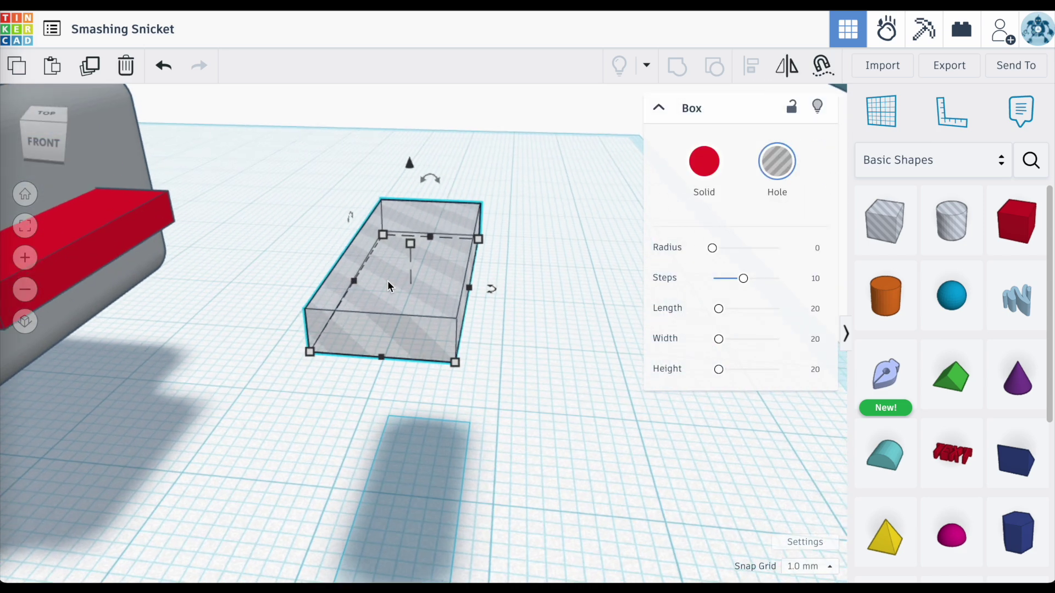
right_drag(387, 280, 410, 282)
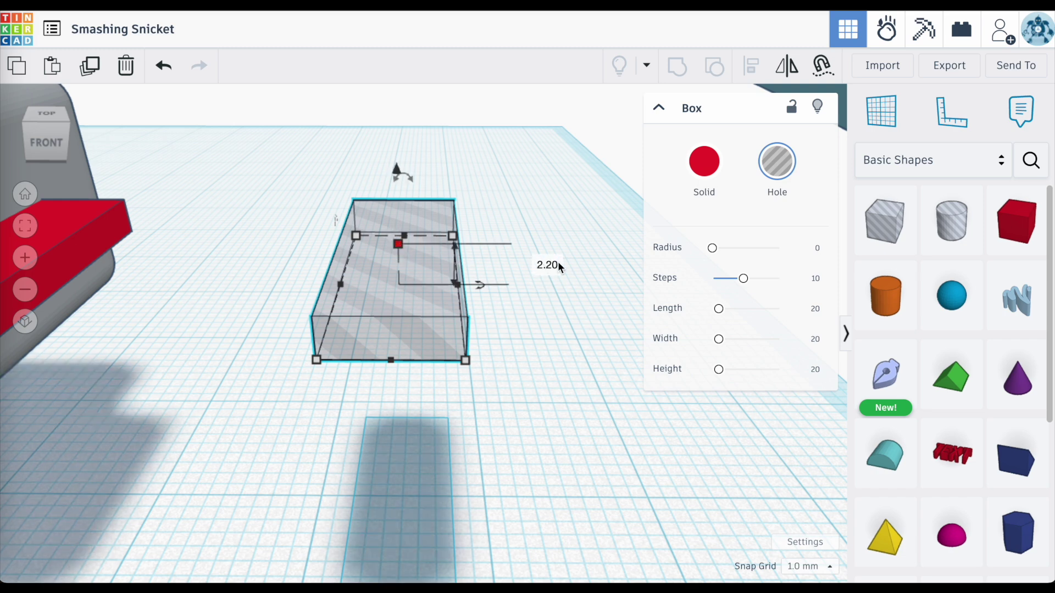
text(2.6)
key(Return)
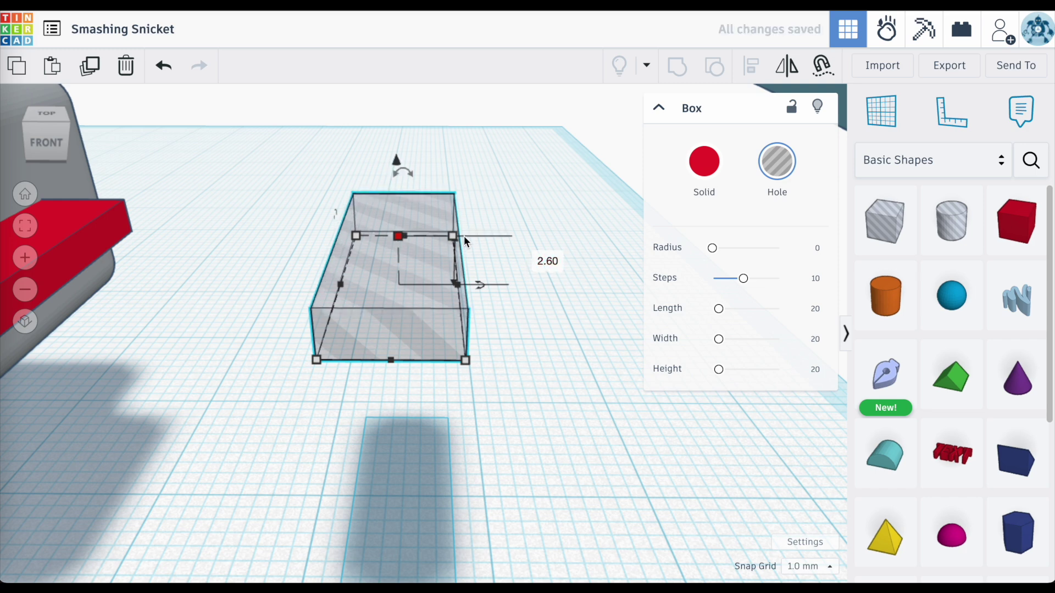
- Lengthen the hole box to 15.40, keeping width 6.00, and view both boxes from above
mouse_move(453, 235)
click(613, 285)
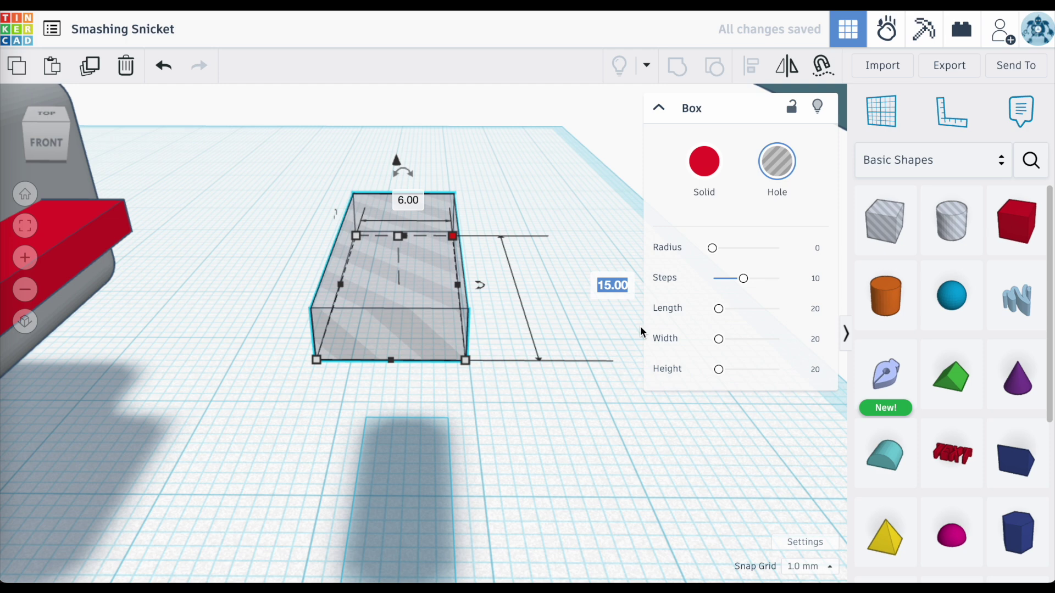
text(15.)
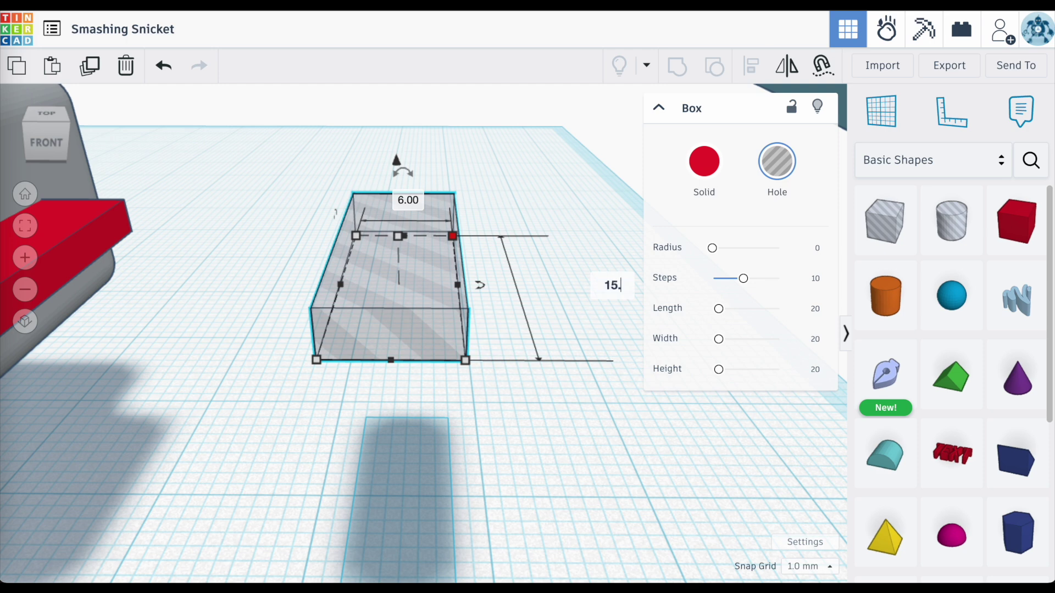
text(4)
key(Tab)
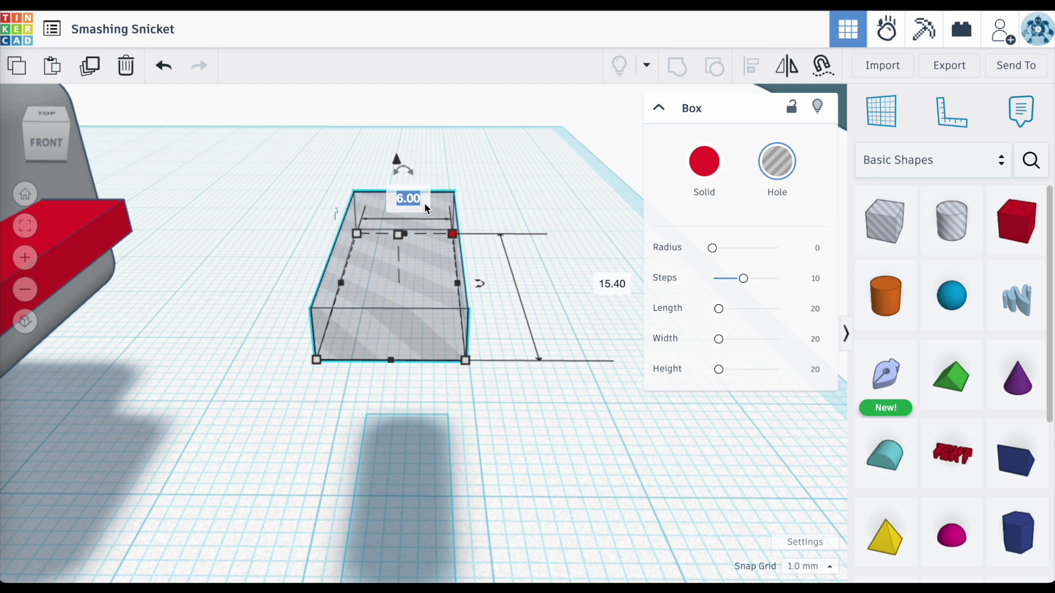
key(Return)
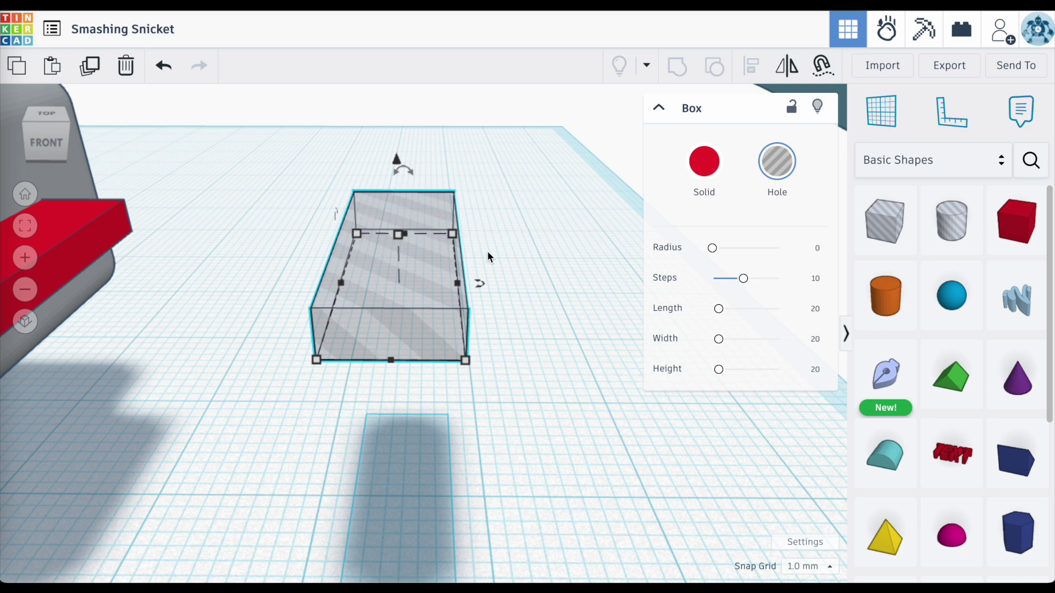
click(511, 242)
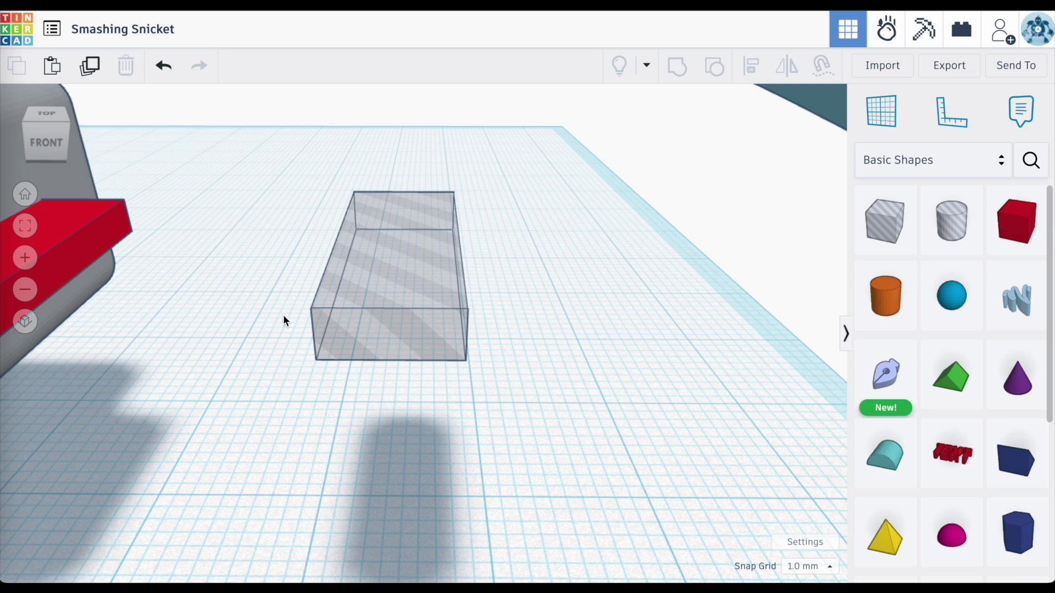
right_drag(282, 314, 187, 324)
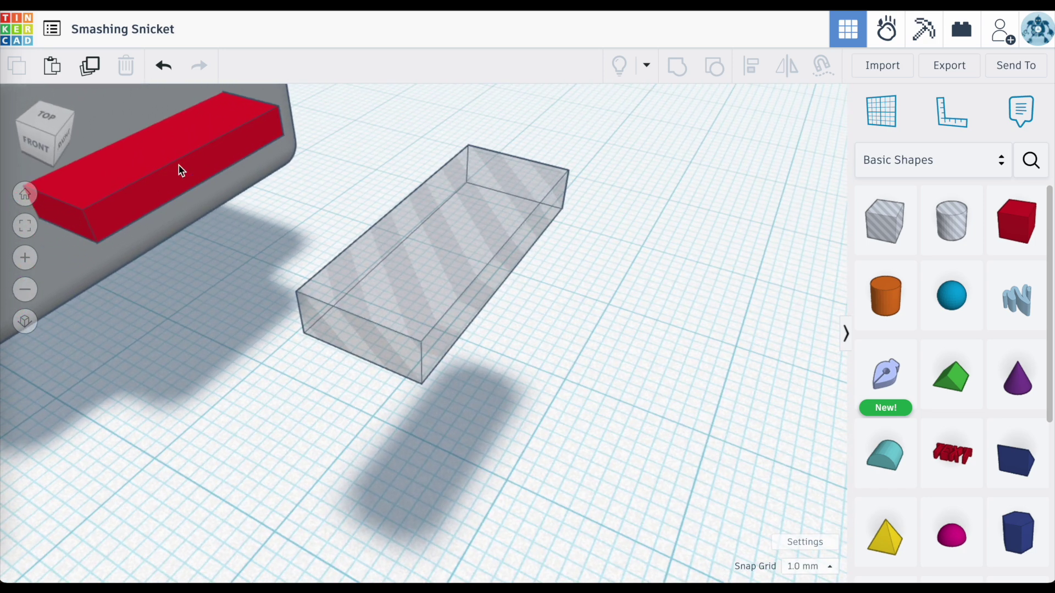
click(414, 242)
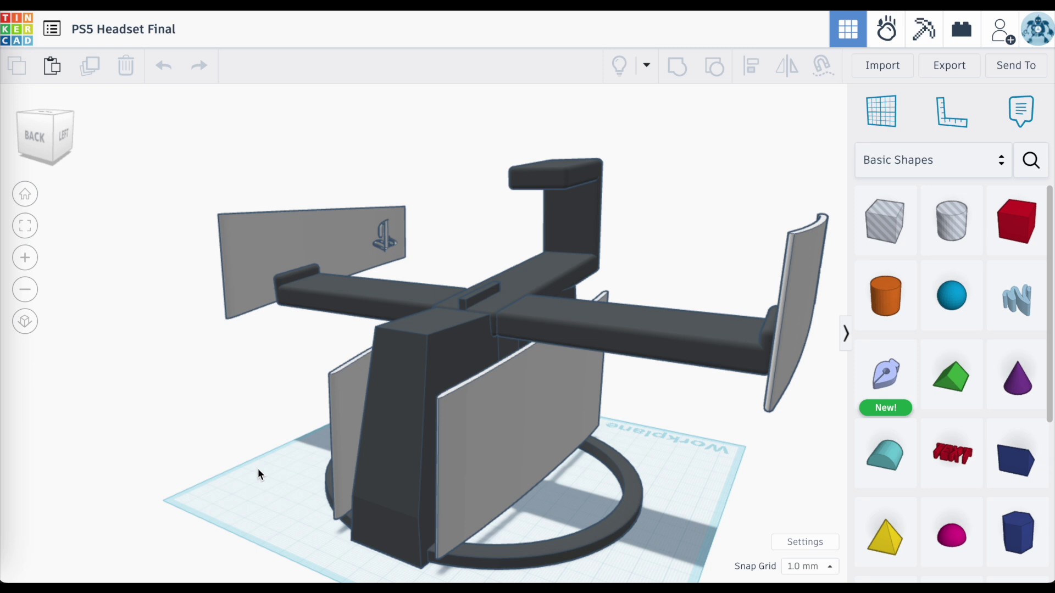
scroll(258, 468, up, 3)
right_drag(259, 468, 344, 490)
scroll(251, 513, up, 3)
scroll(344, 486, down, 2)
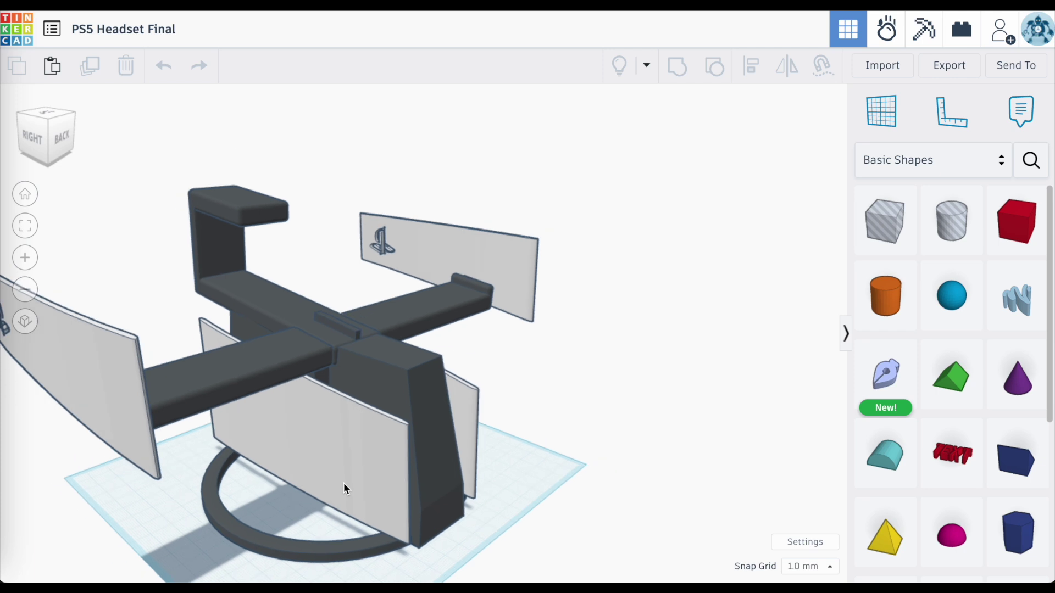
right_drag(537, 429, 445, 278)
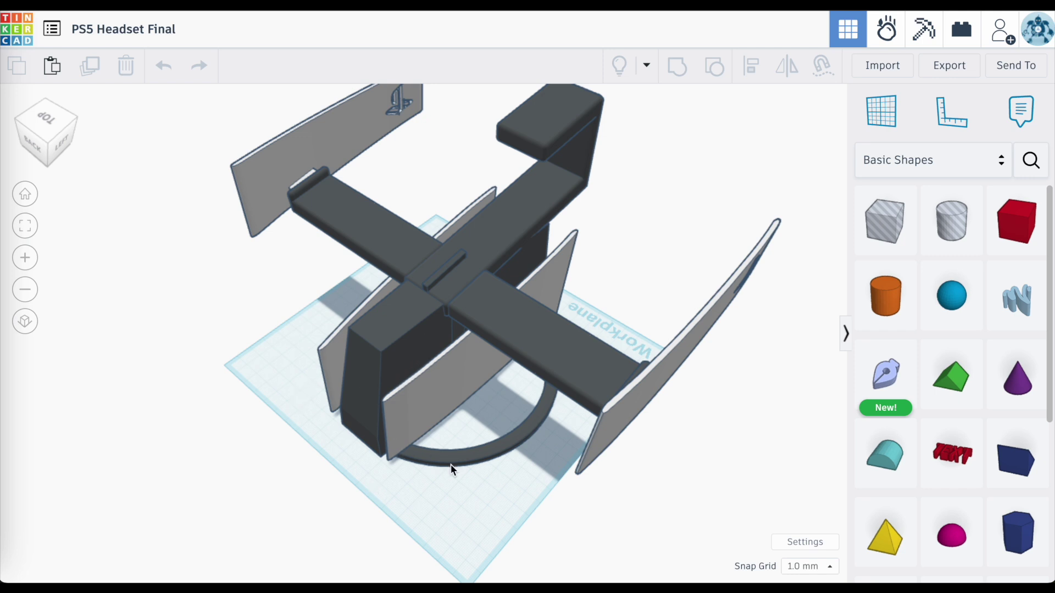
right_drag(484, 505, 358, 476)
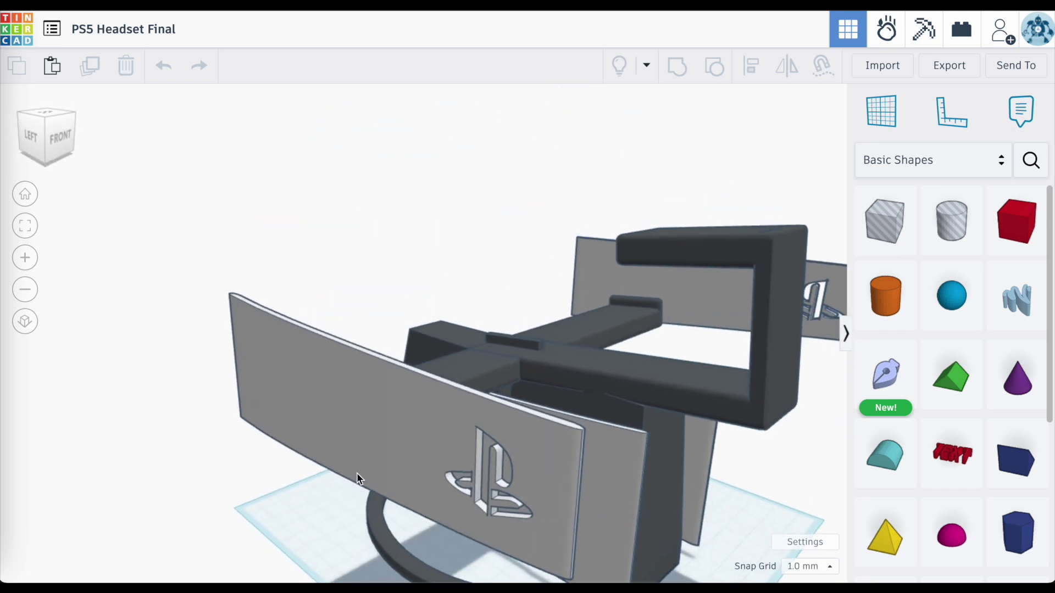